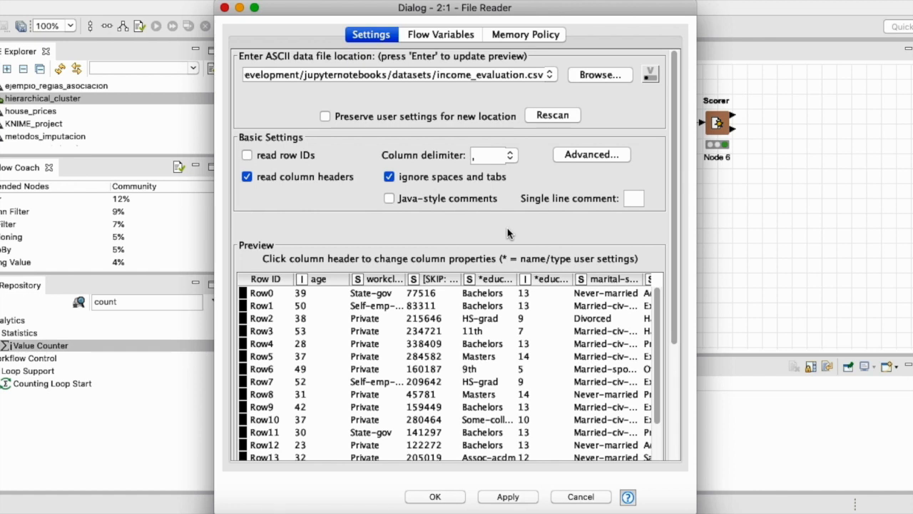
Step: Examine the age, workclass and skipped fnlwgt columns in the File Reader preview, widening the fnlwgt column to read its header and narrowing it again
left_click(322, 297)
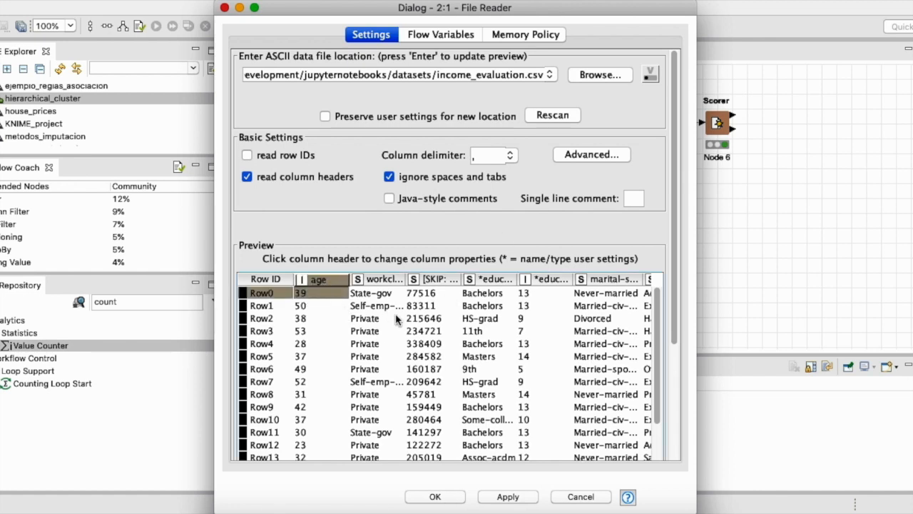
key("Right")
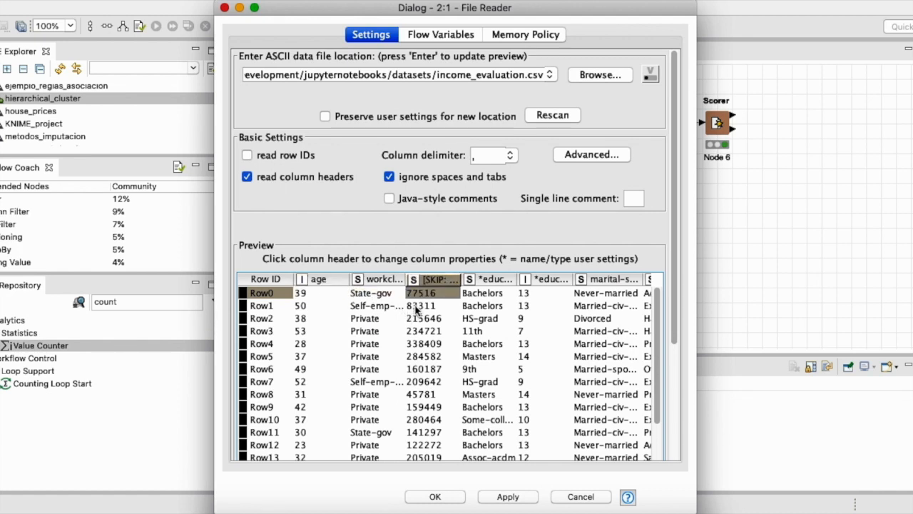
left_click(462, 279)
left_click_drag(462, 279, 496, 279)
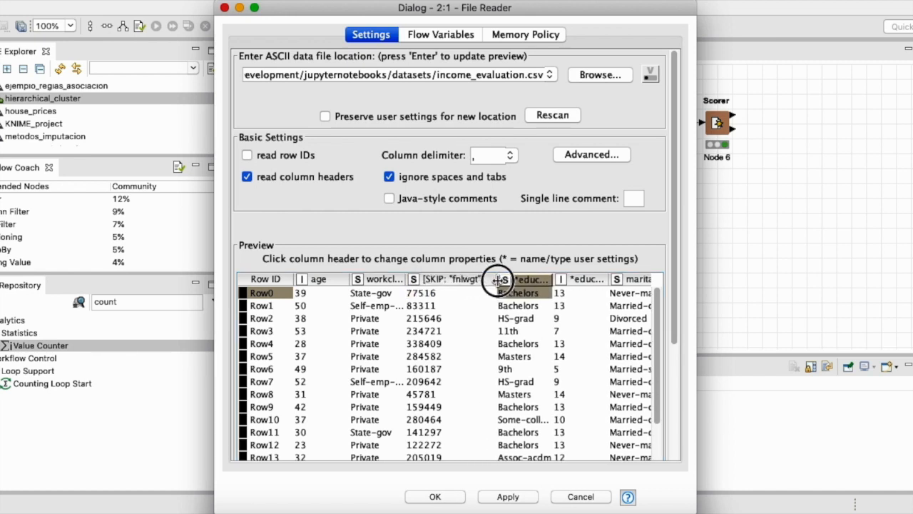
left_click(430, 306)
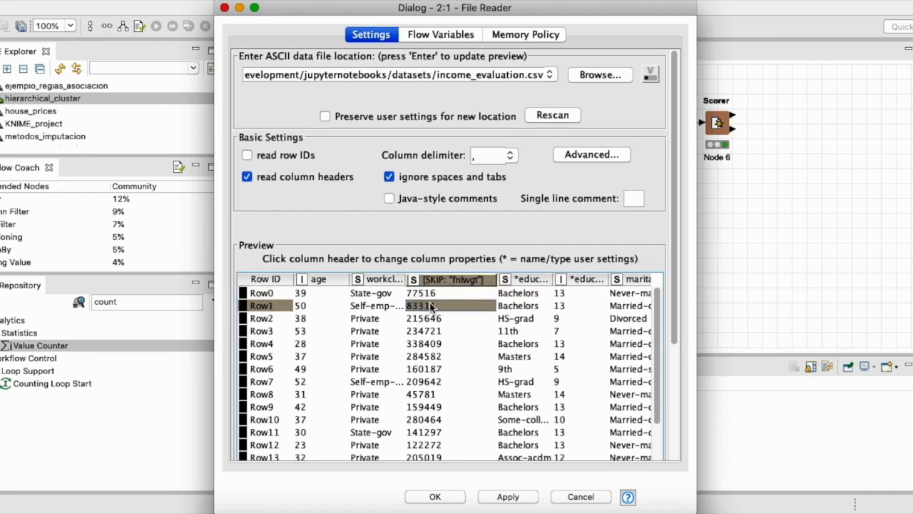
left_click(467, 296)
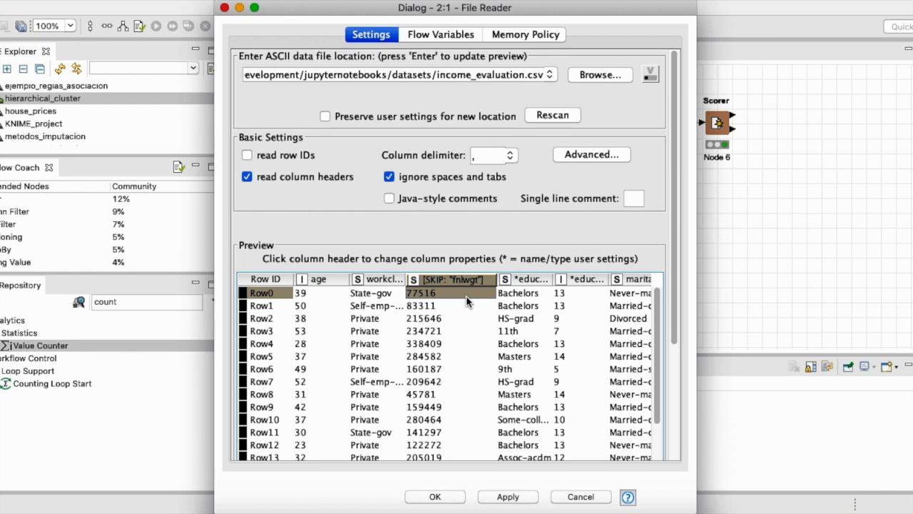
left_click_drag(494, 280, 462, 281)
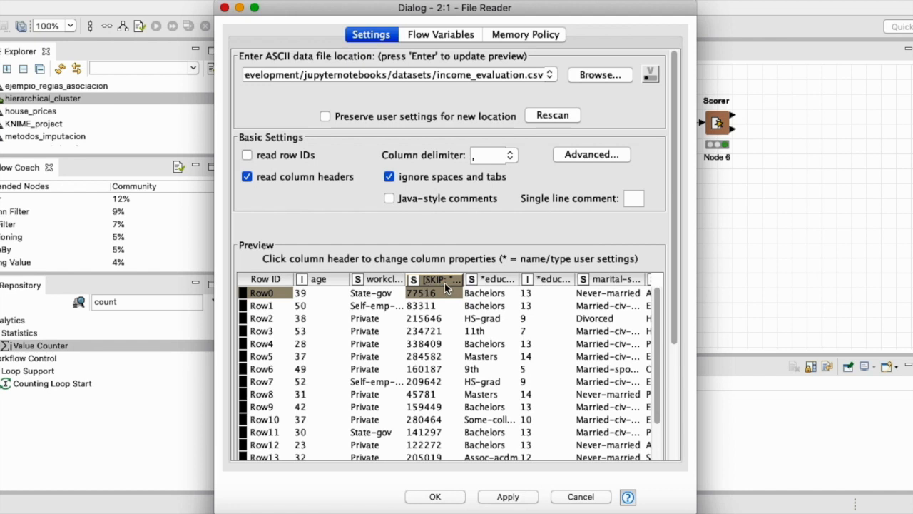
Step: Compare the text education column with the numeric education column beside it in the data preview
left_click(473, 307)
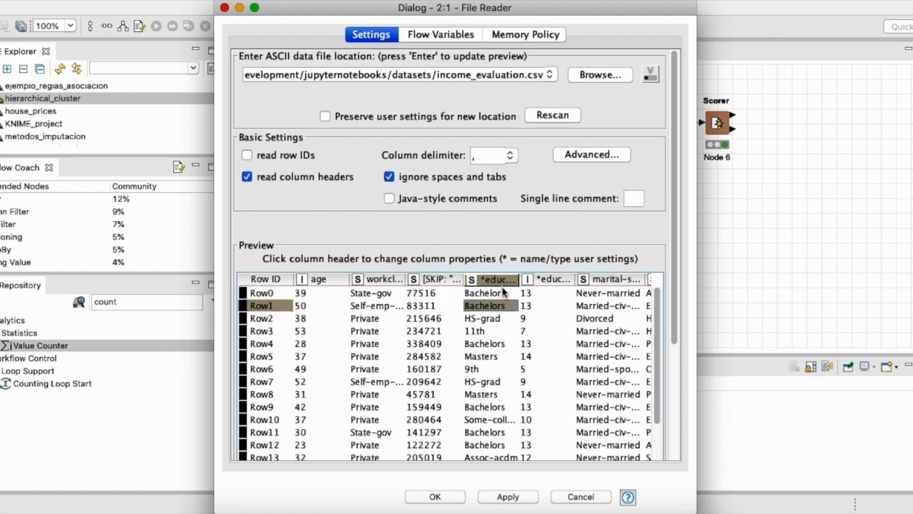
key("Up")
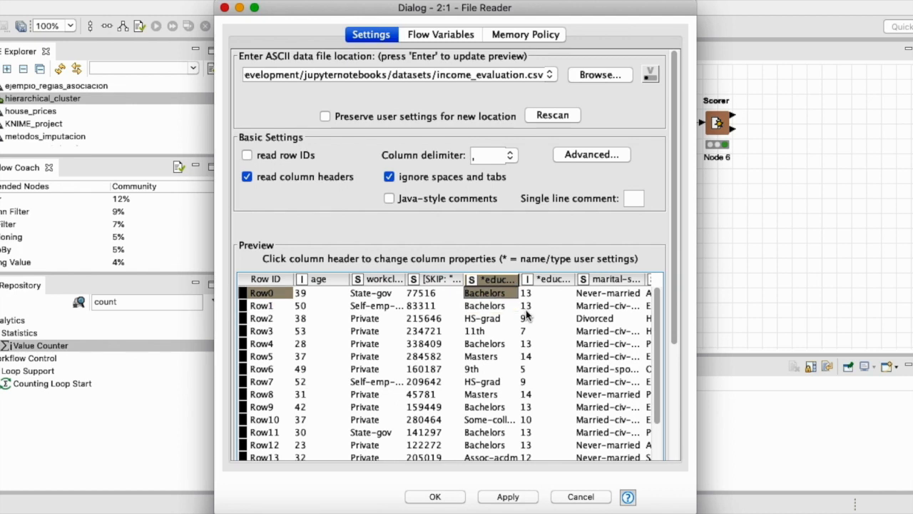
key("Right")
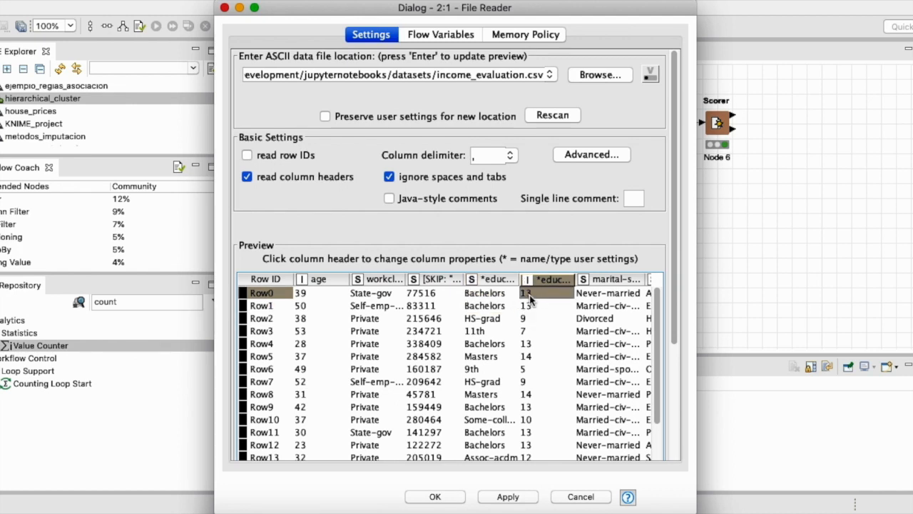
left_click(496, 295)
left_click(498, 316)
left_click(501, 293)
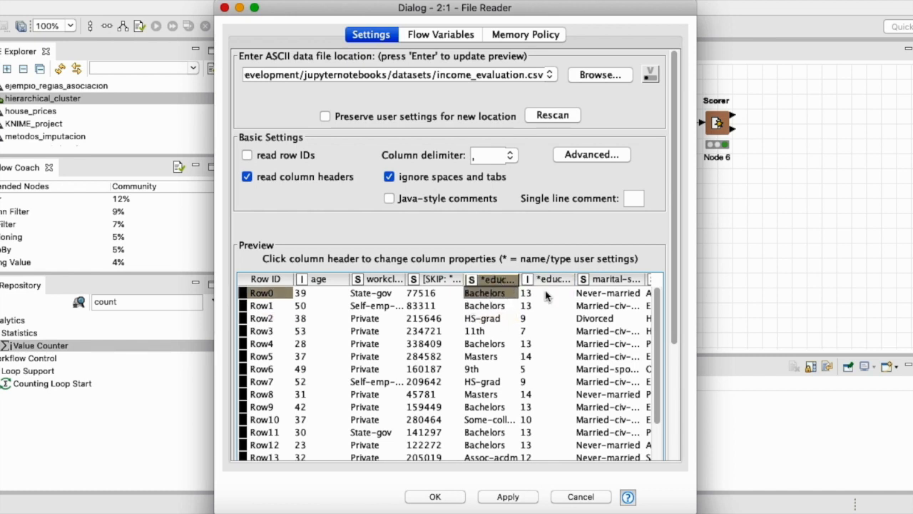
left_click(547, 293)
left_click(540, 341)
left_click(535, 292)
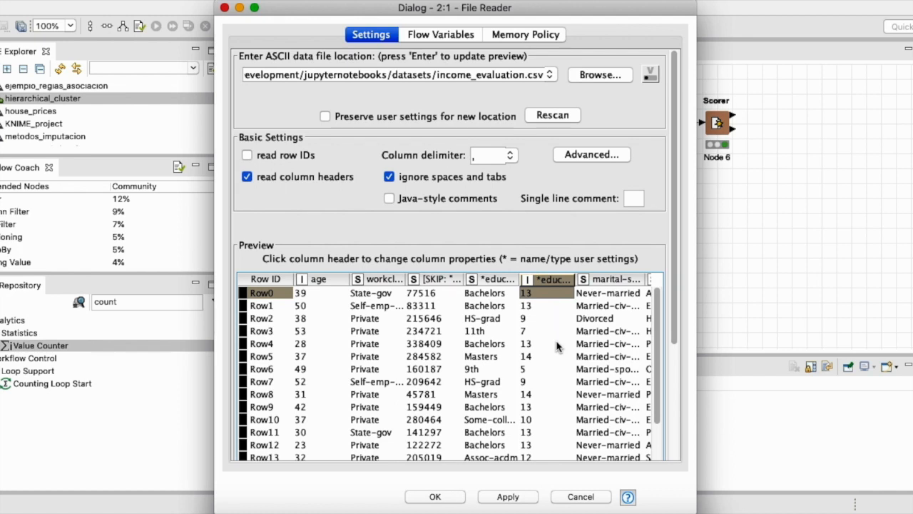
key("Left")
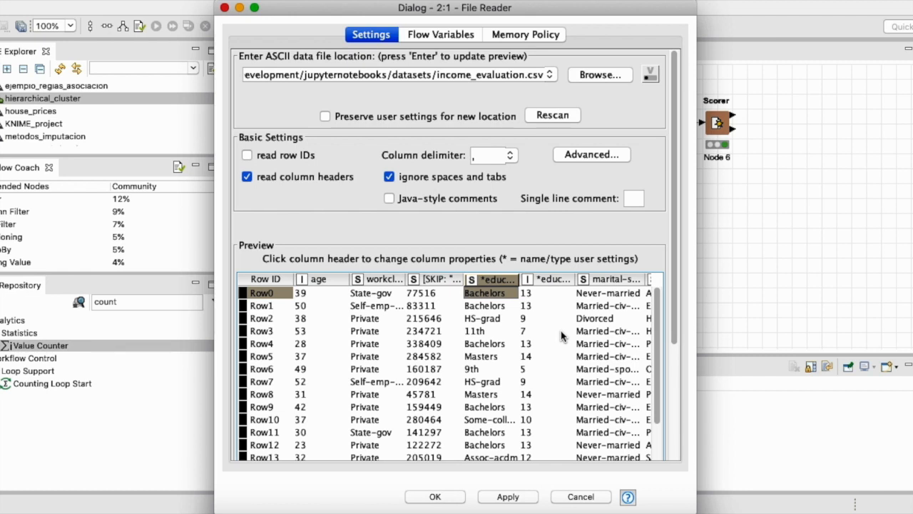
Step: Examine the remaining preview columns one by one, from marital status and occupation through native country to income
key("Right")
key("Right")
key("Right")
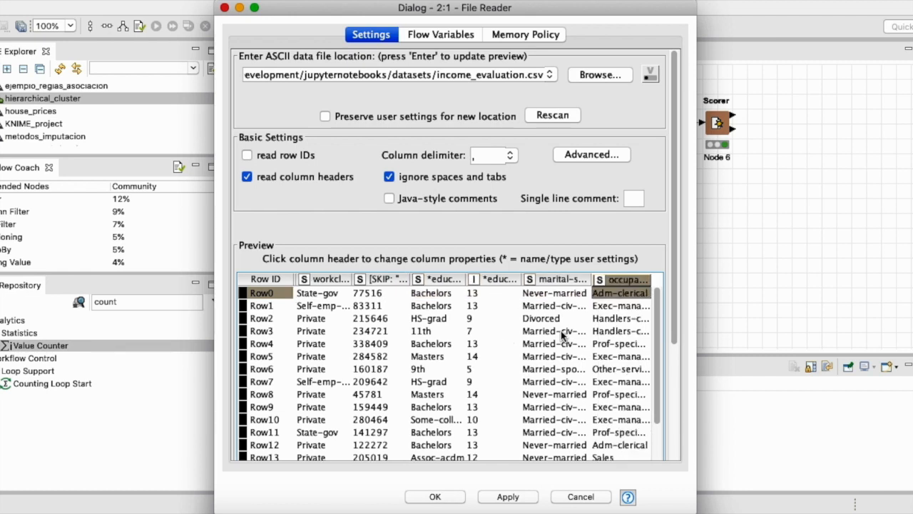
key("Left")
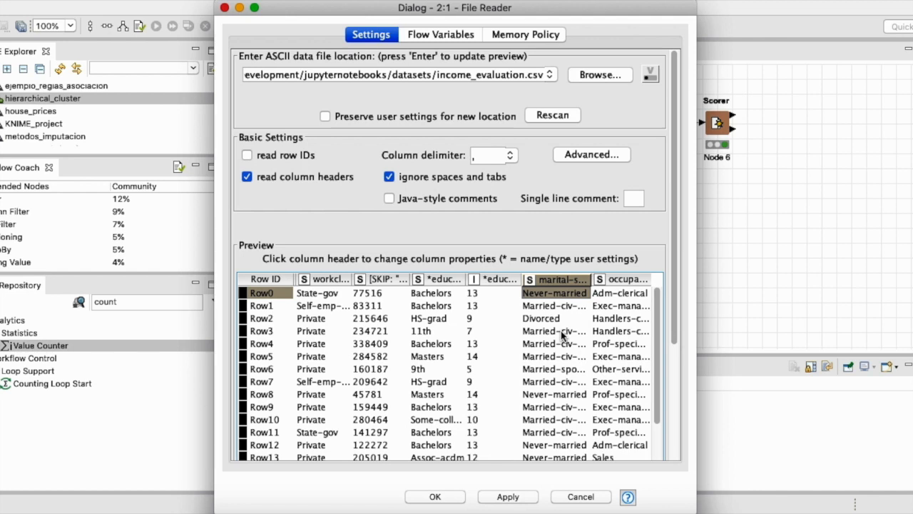
key("Right")
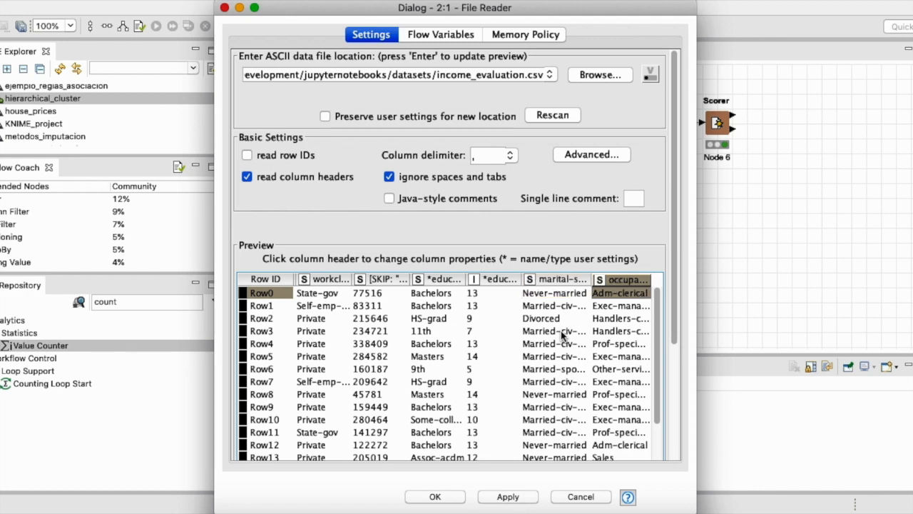
key("Right")
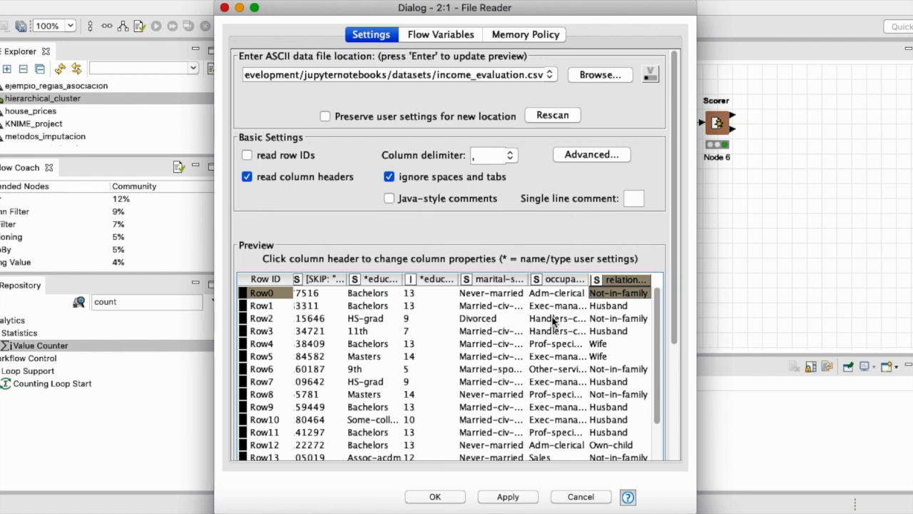
key("Right")
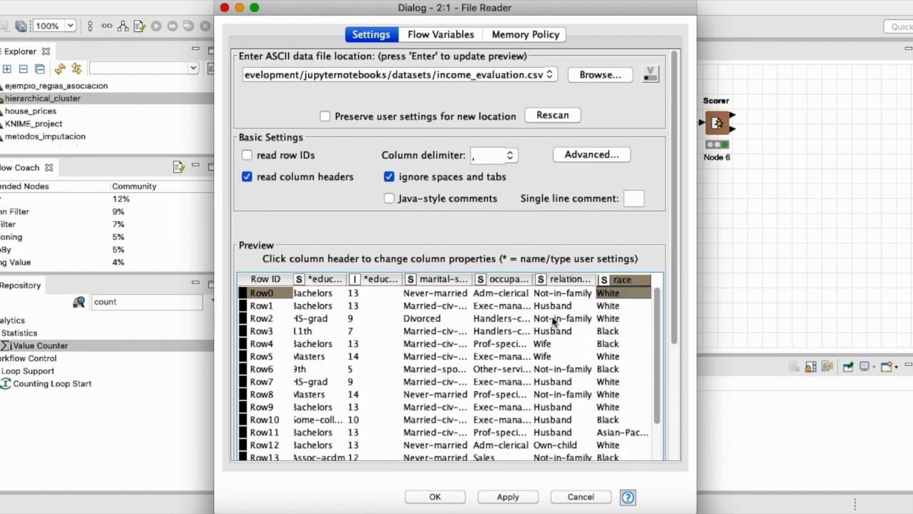
key("Right")
key("Right")
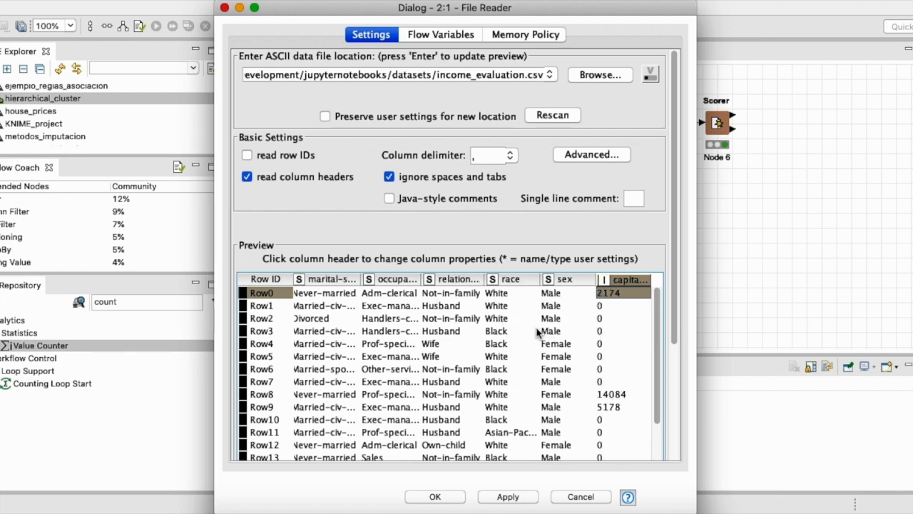
key("Right")
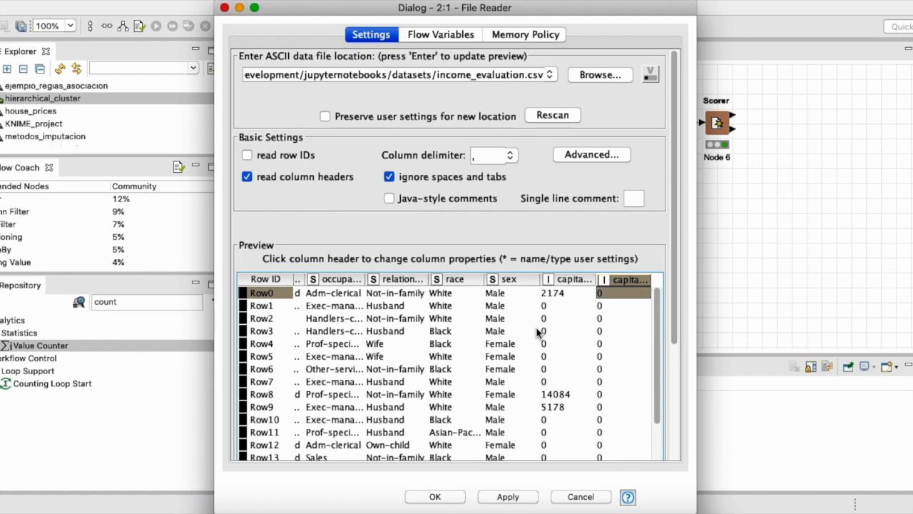
key("Right")
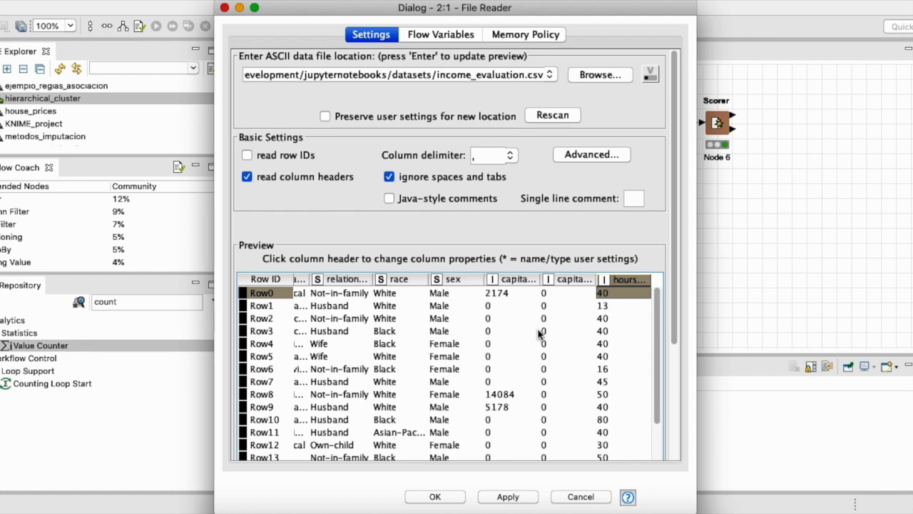
key("Right")
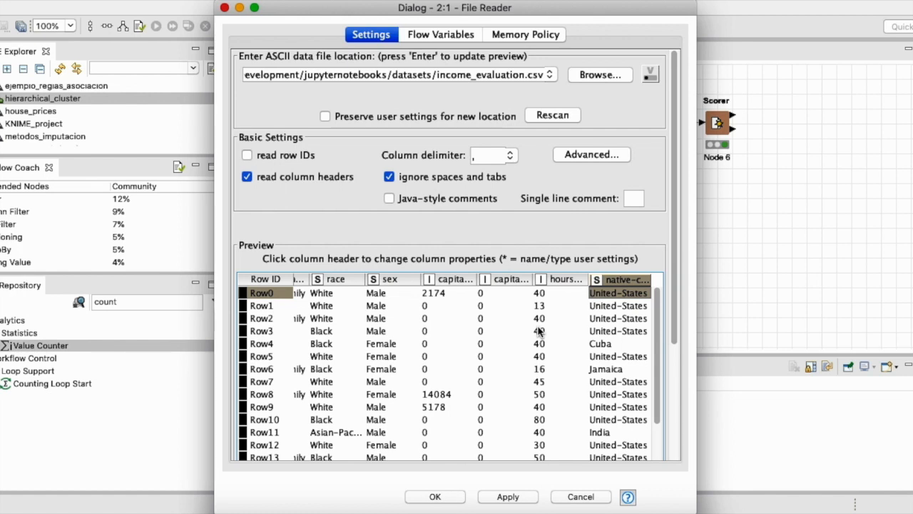
key("Right")
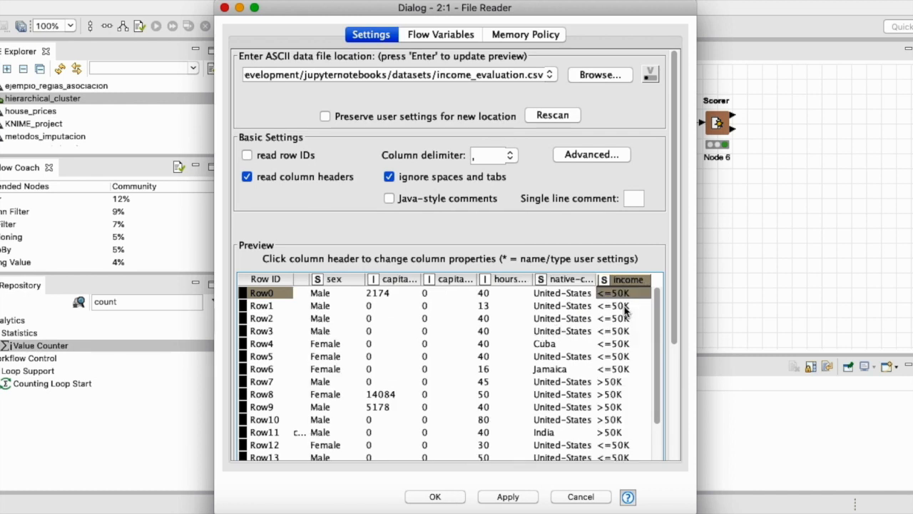
Step: Compare the <=50K and >50K classes in the income column and close the File Reader configuration without changes
left_click(629, 419)
left_click(614, 308)
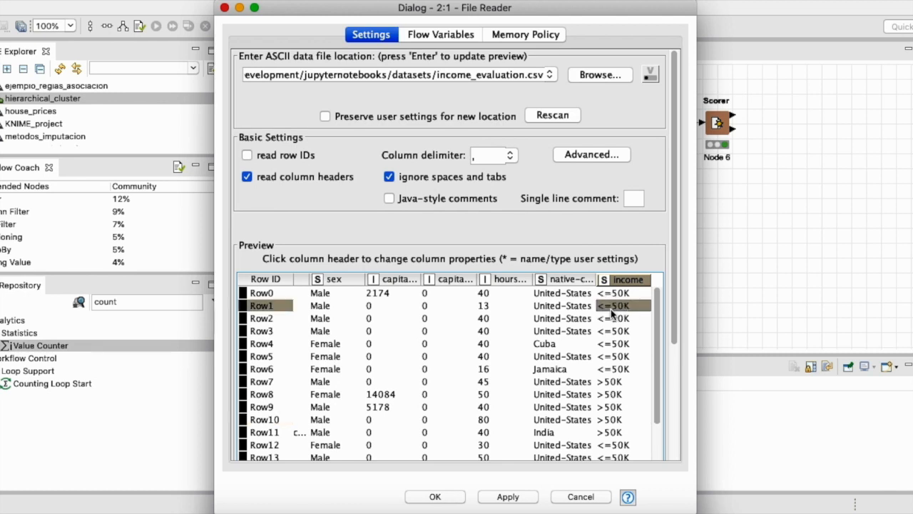
left_click(622, 419)
left_click(622, 294)
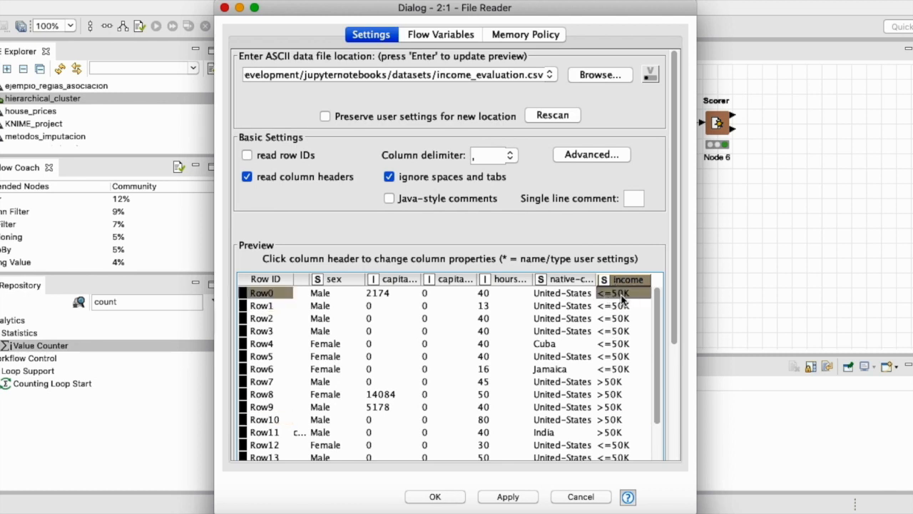
left_click(622, 395)
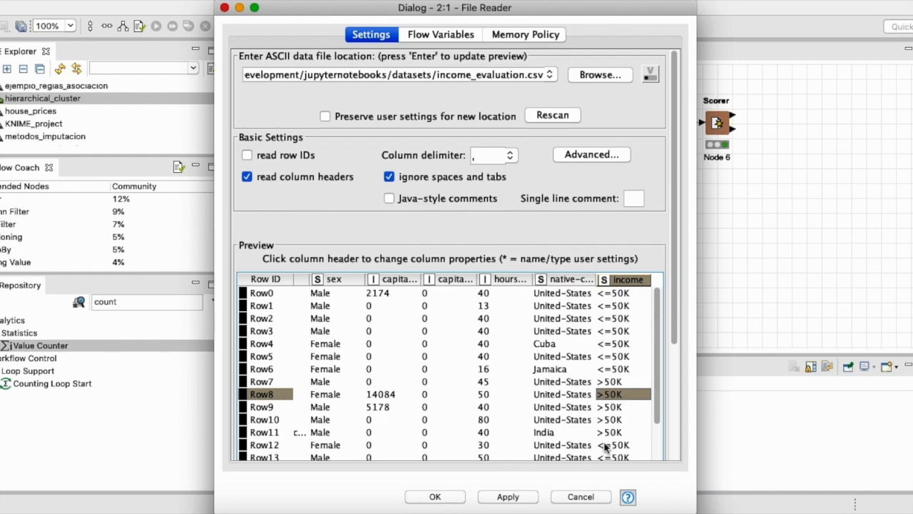
left_click(582, 496)
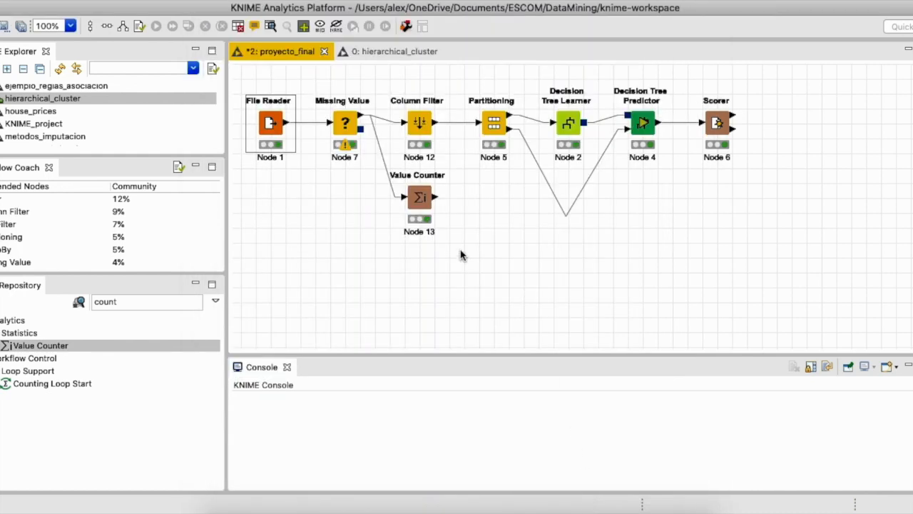
Step: Review the Missing Value node's default handling for integers and strings, including the integer options, and close its configuration without changes
left_click(346, 122)
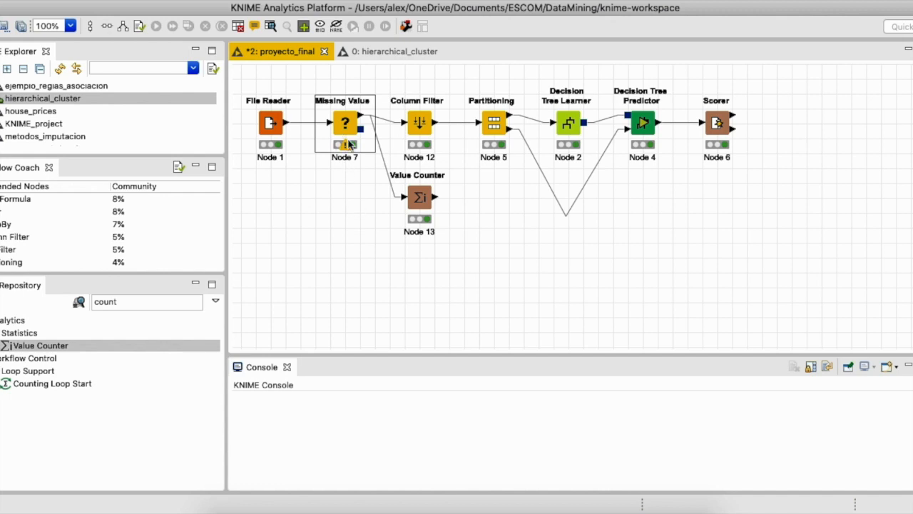
double_click(347, 126)
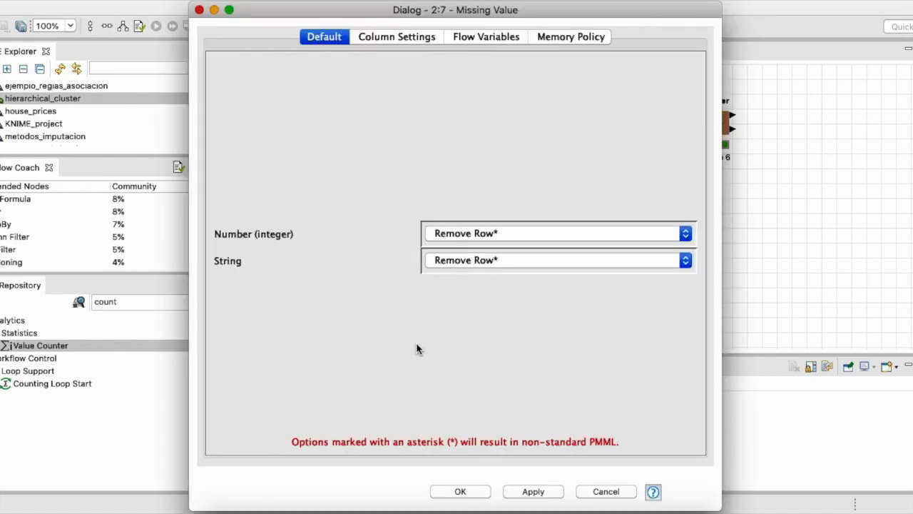
left_click(518, 235)
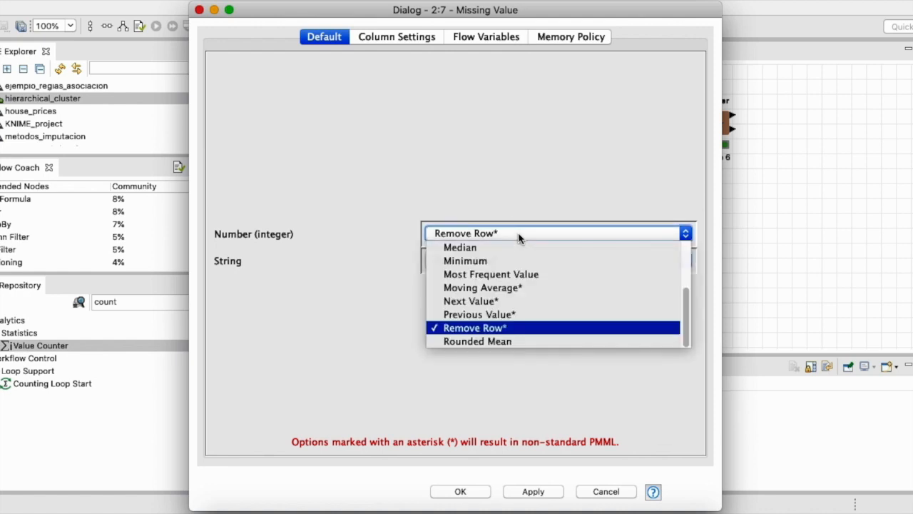
left_click(385, 219)
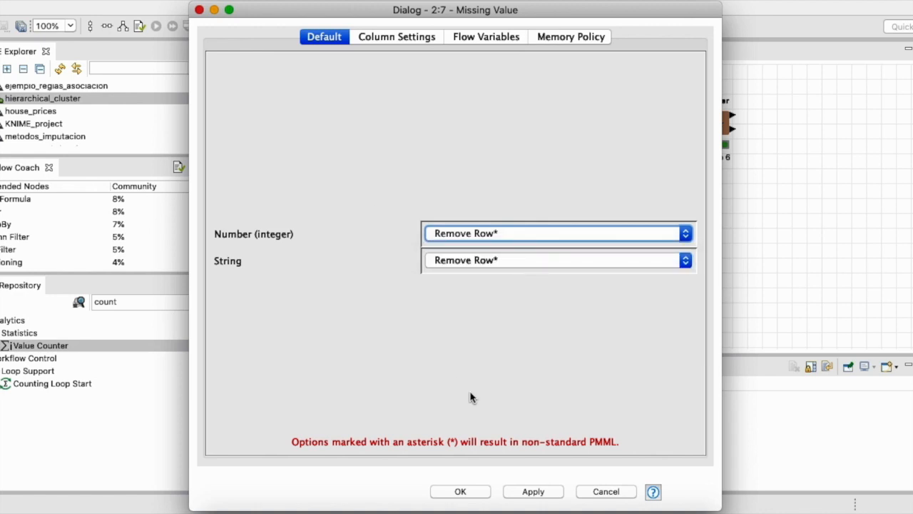
left_click(615, 493)
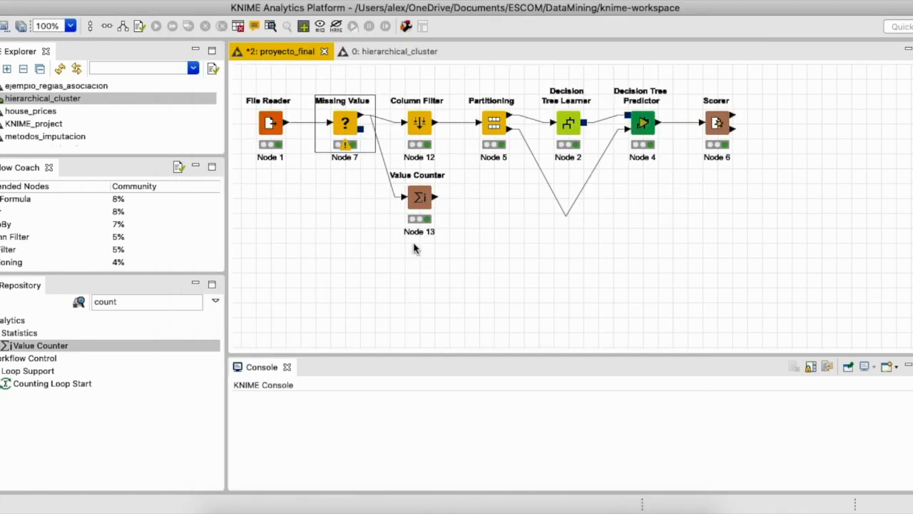
Step: View the File Reader node's output table to check its row count, and close it
right_click(275, 125)
left_click(376, 470)
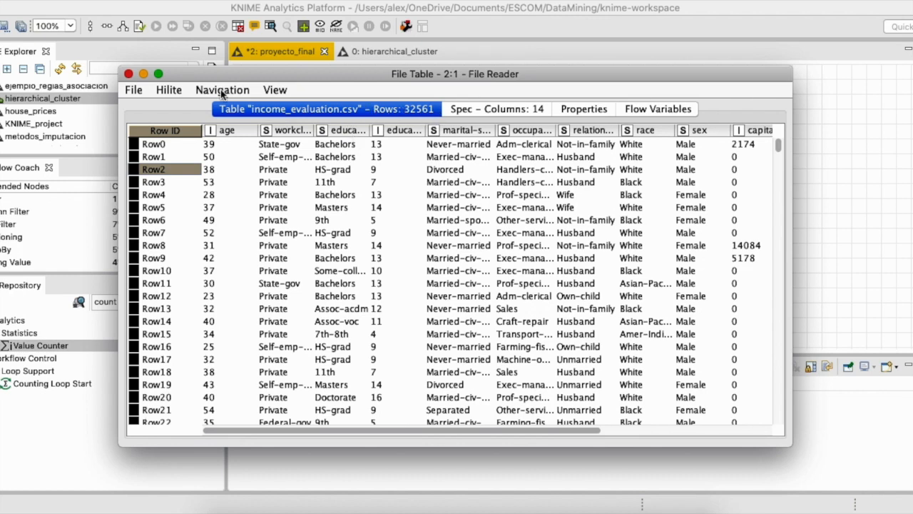
left_click(128, 74)
Step: Open the Missing Value node's output table and show its data rows to check the row count
right_click(329, 125)
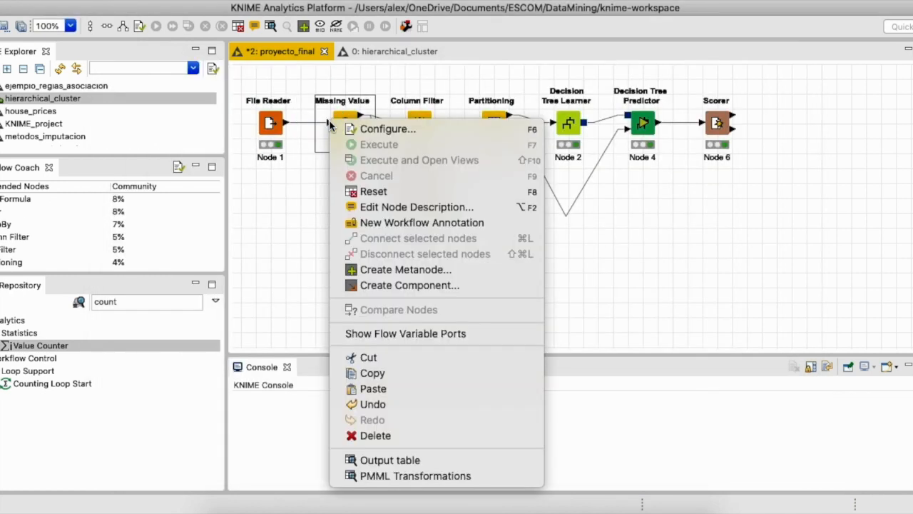
left_click(492, 462)
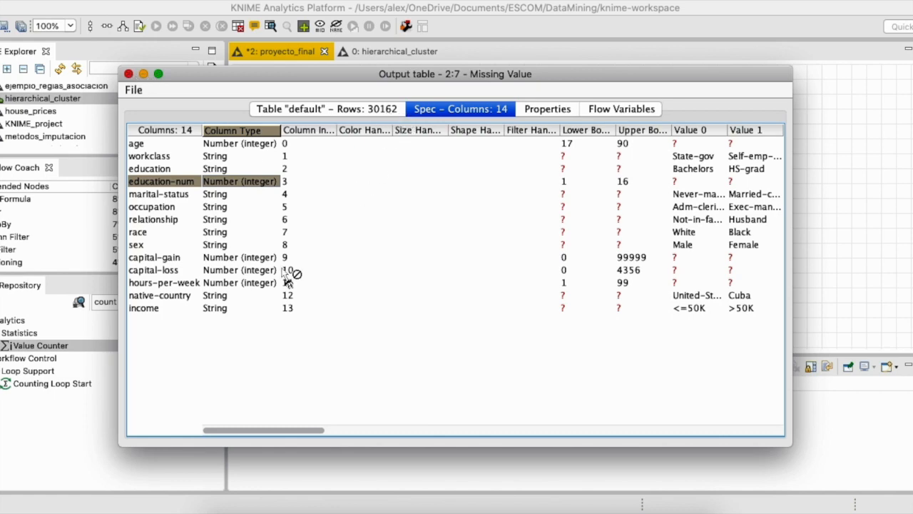
left_click(366, 111)
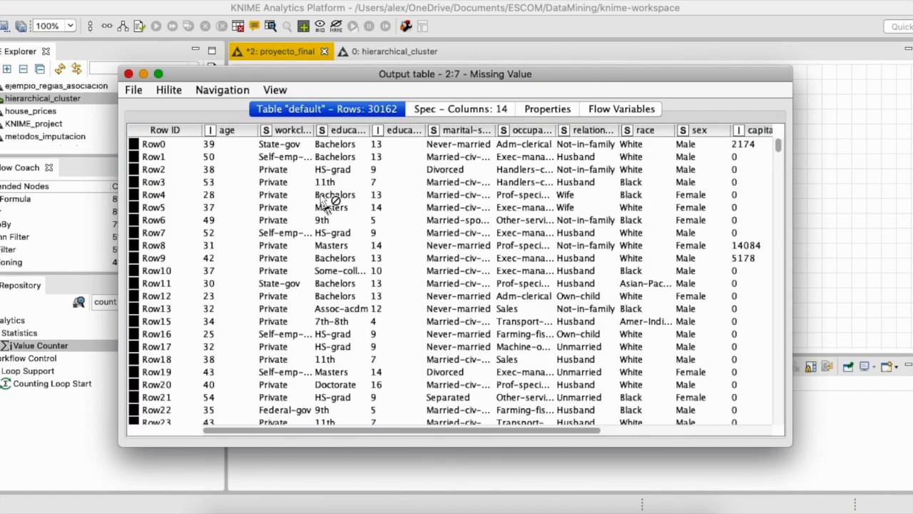
Step: Close the Missing Value output table and open the Column Filter node's configuration
left_click(128, 74)
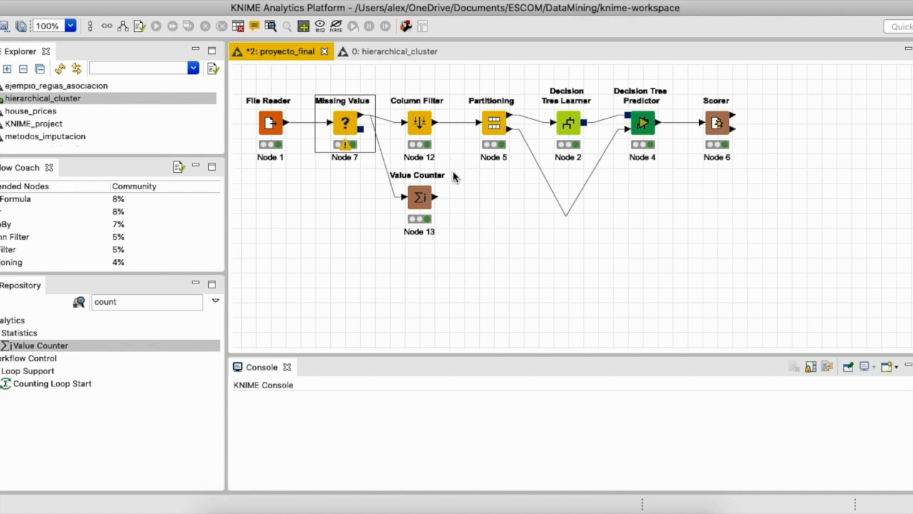
left_click(425, 128)
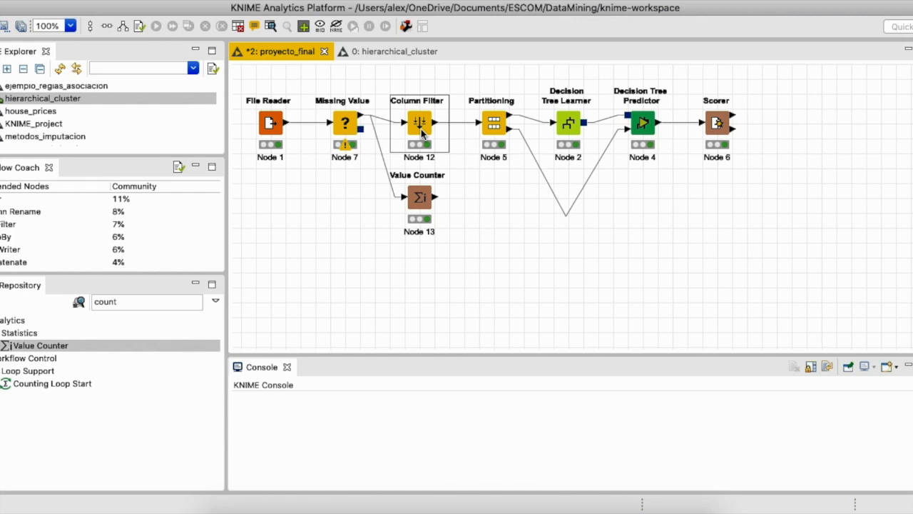
double_click(421, 132)
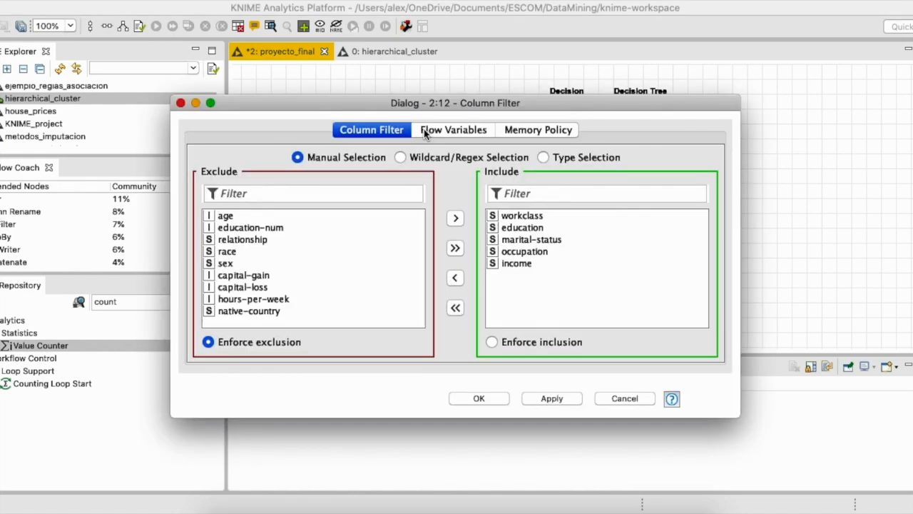
Step: Review the Column Filter's included columns workclass, education, marital-status, occupation and income, and close its configuration without changes
left_click(540, 227)
left_click(577, 214)
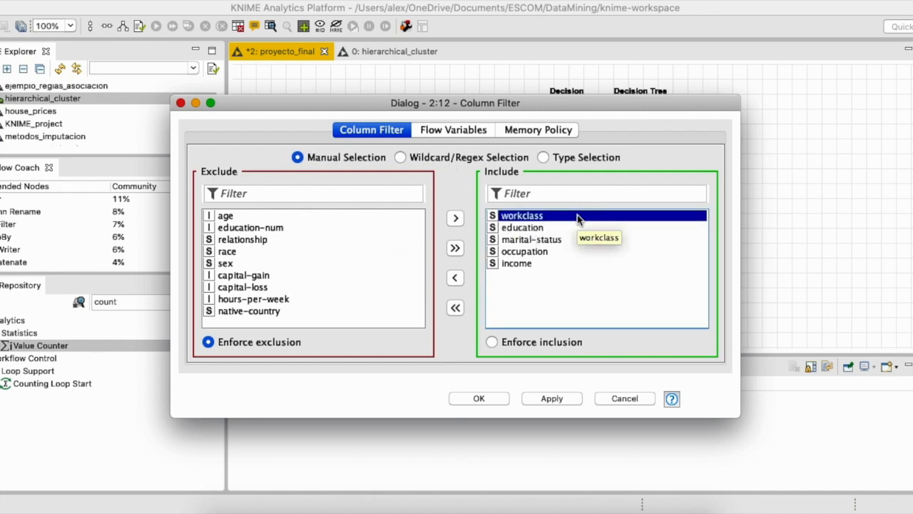
key("Down")
key("Down")
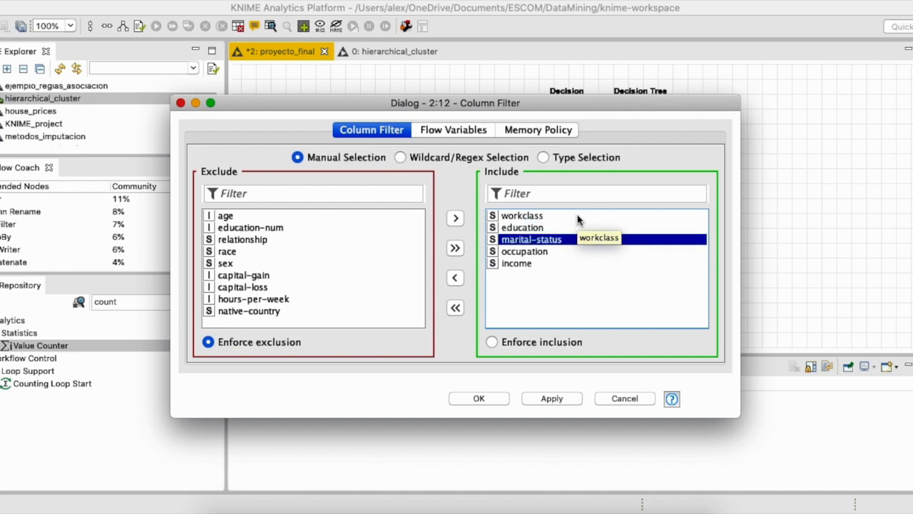
key("Down")
key("Down")
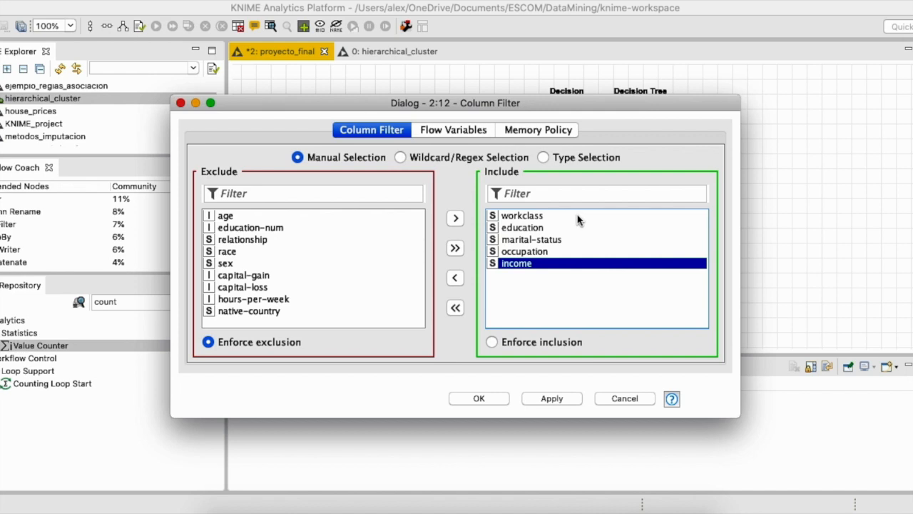
left_click(573, 229)
left_click(568, 221)
key("Down")
key("Down")
key("Down")
key("Down")
key("Up")
key("Up")
key("Up")
key("Up")
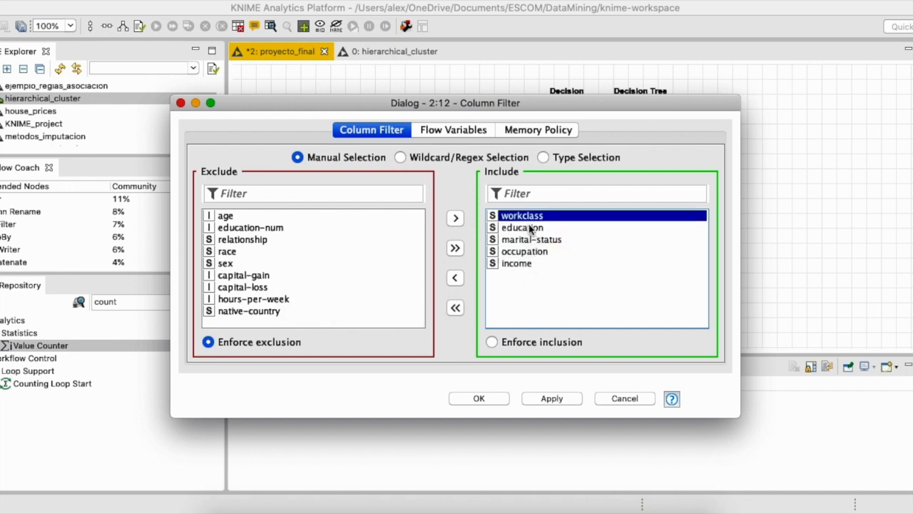
left_click(542, 263)
key("Up")
key("Up")
key("Up")
key("Up")
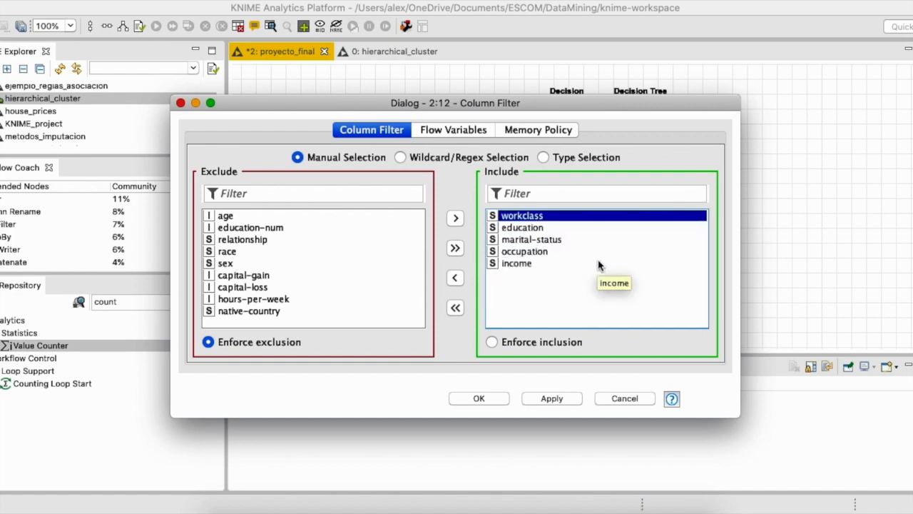
left_click(625, 398)
Step: Open the Partitioning node's configuration to show the first partition settings
scroll(544, 218, "right", 2)
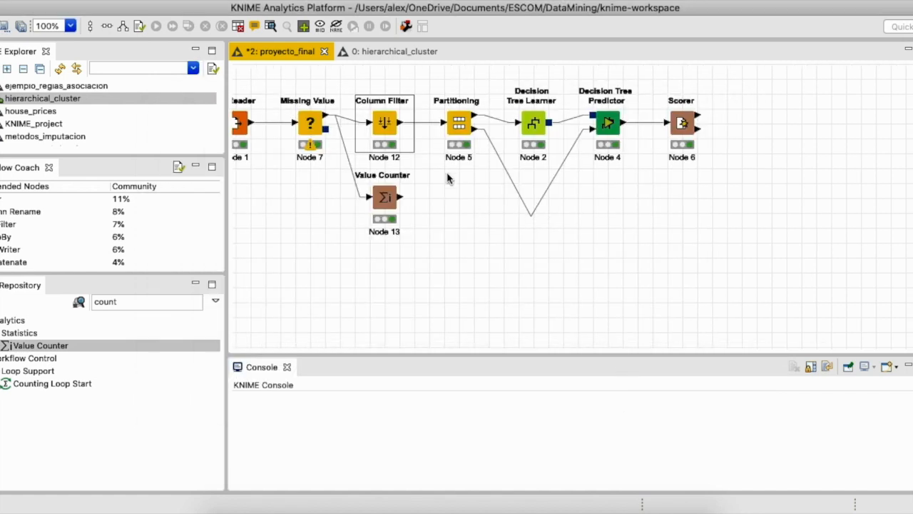
left_click(454, 132)
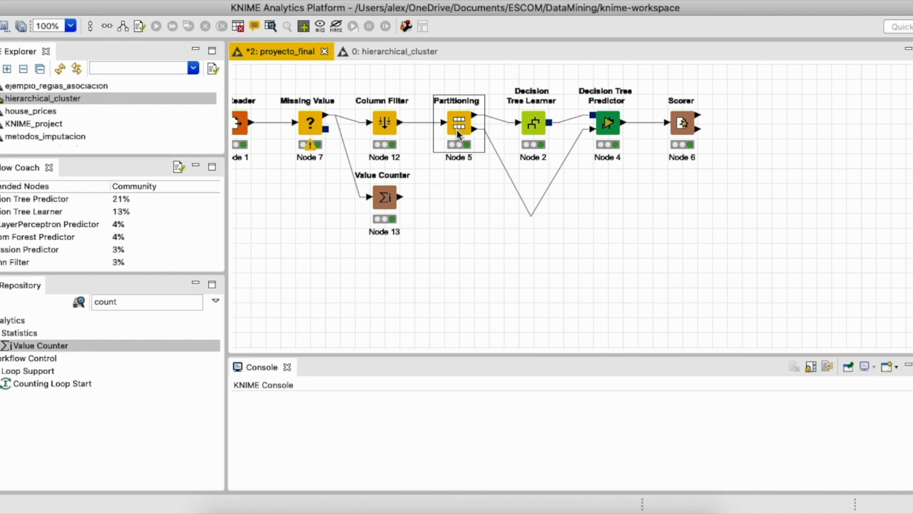
right_click(458, 134)
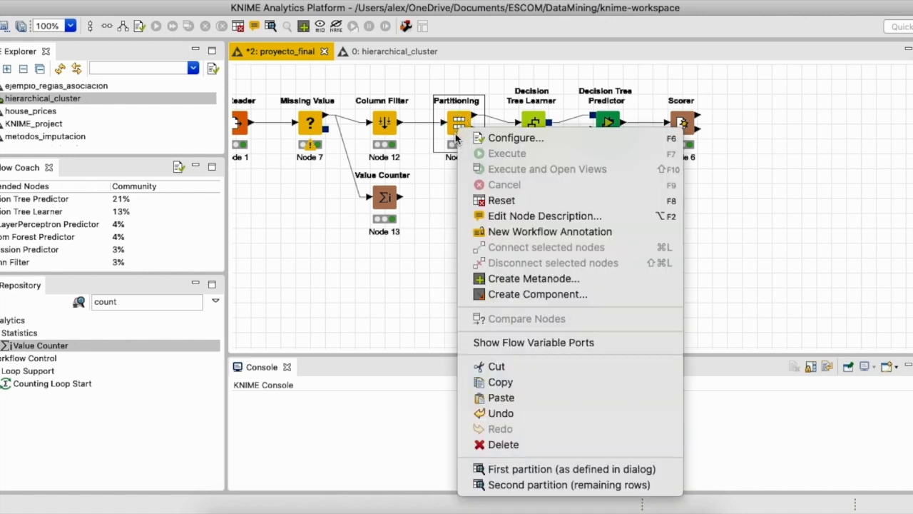
left_click(455, 134)
left_click(452, 112)
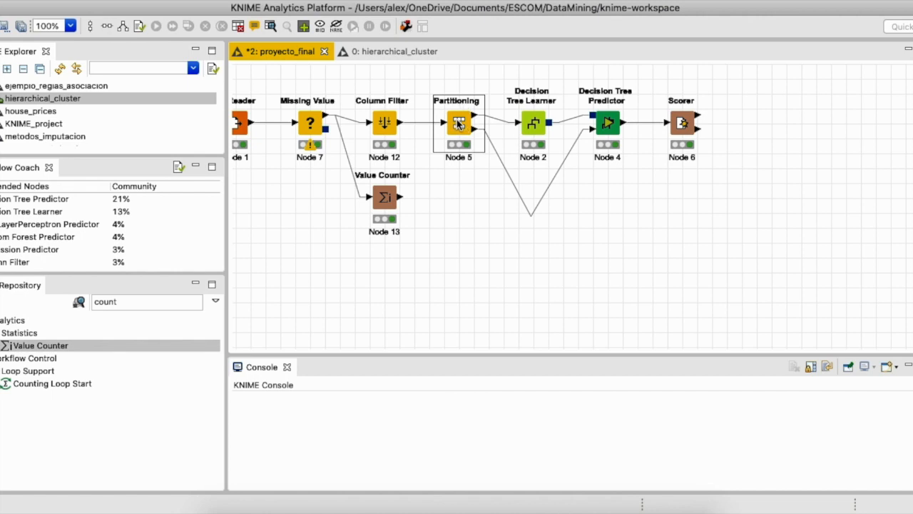
double_click(459, 124)
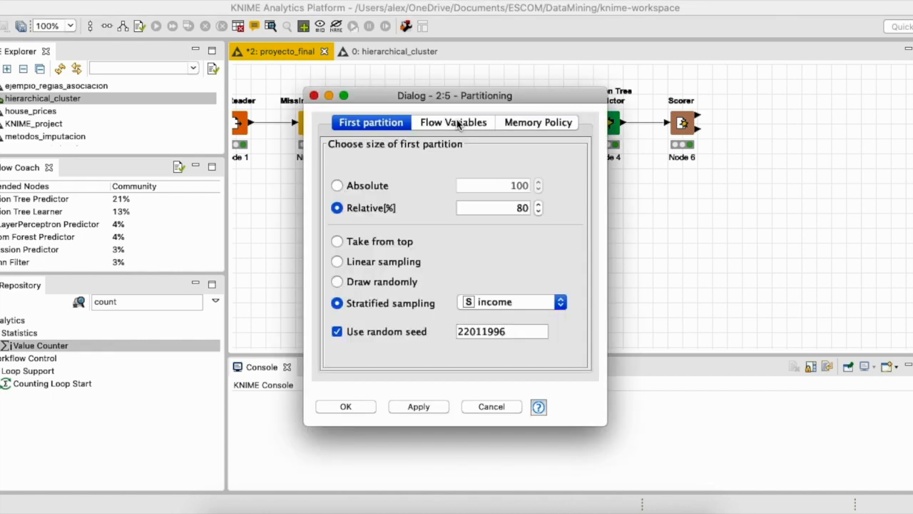
Step: Review the first partition's relative size, stratified sampling on income and random seed, and close the Partitioning configuration without changes
left_click(509, 207)
left_click_drag(521, 206, 466, 203)
left_click(466, 203)
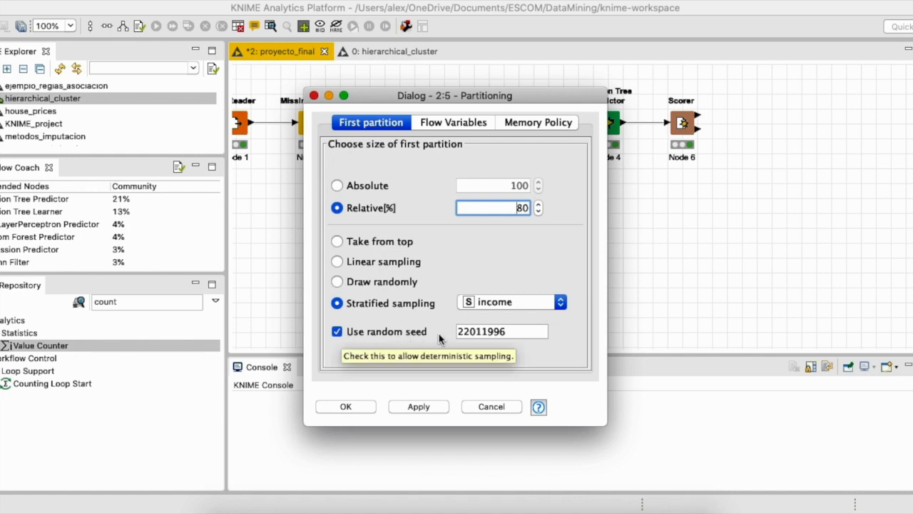
left_click_drag(504, 332, 406, 335)
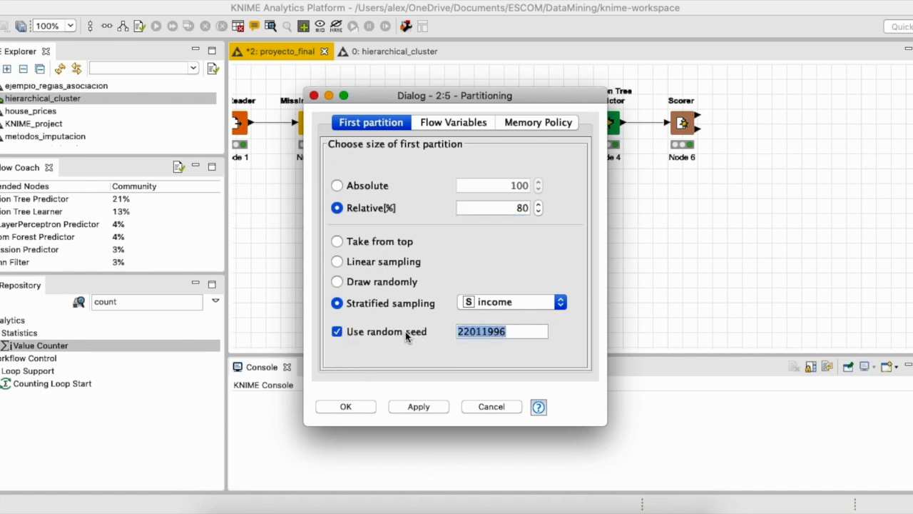
left_click(534, 328)
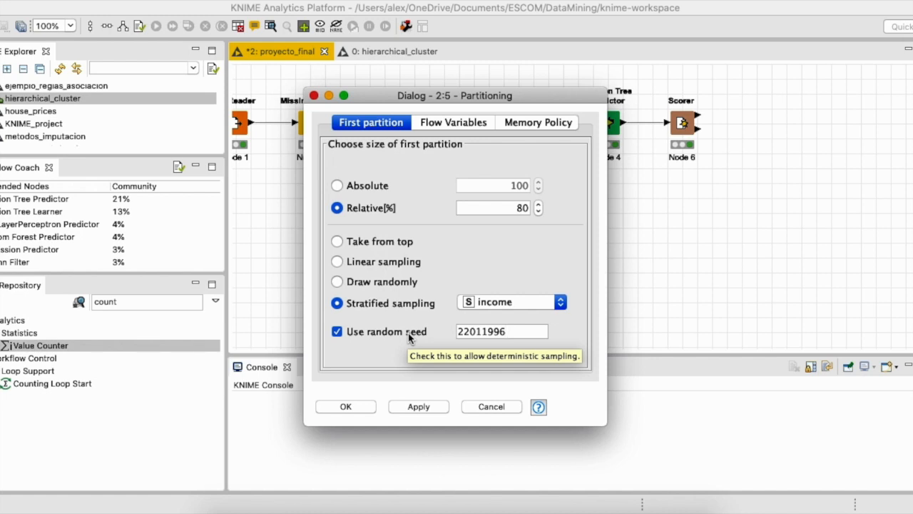
left_click(502, 406)
Step: Review the Decision Tree Learner's quality measure and minimum number of records per node, and close its configuration without changes
scroll(495, 226, "right", 2)
left_click(454, 121)
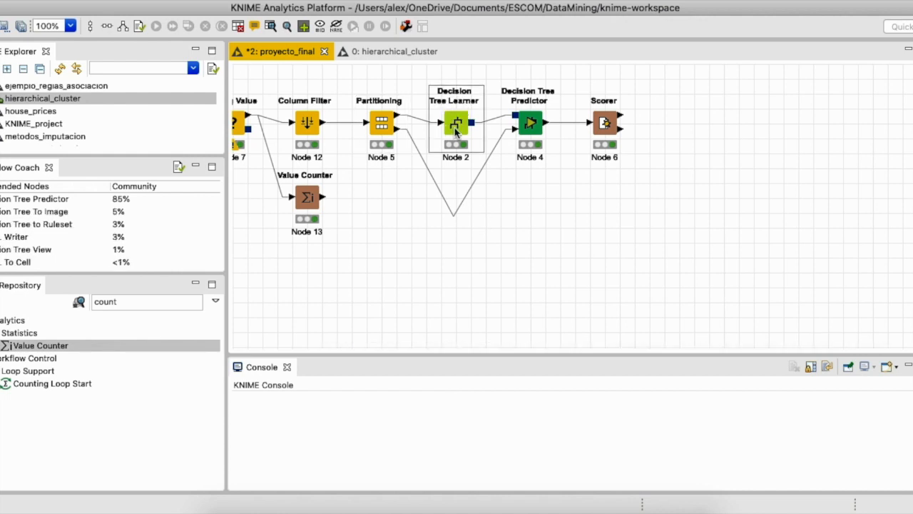
double_click(456, 126)
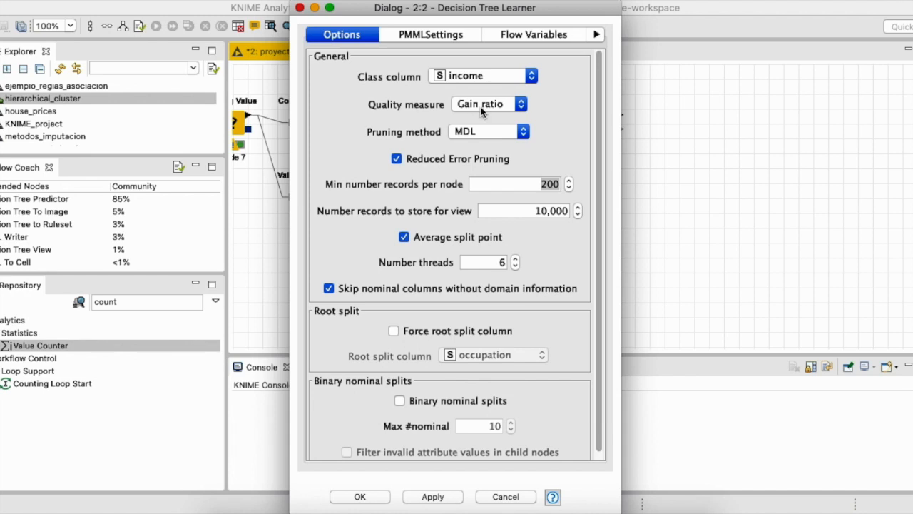
left_click(481, 107)
left_click(480, 104)
left_click(512, 184)
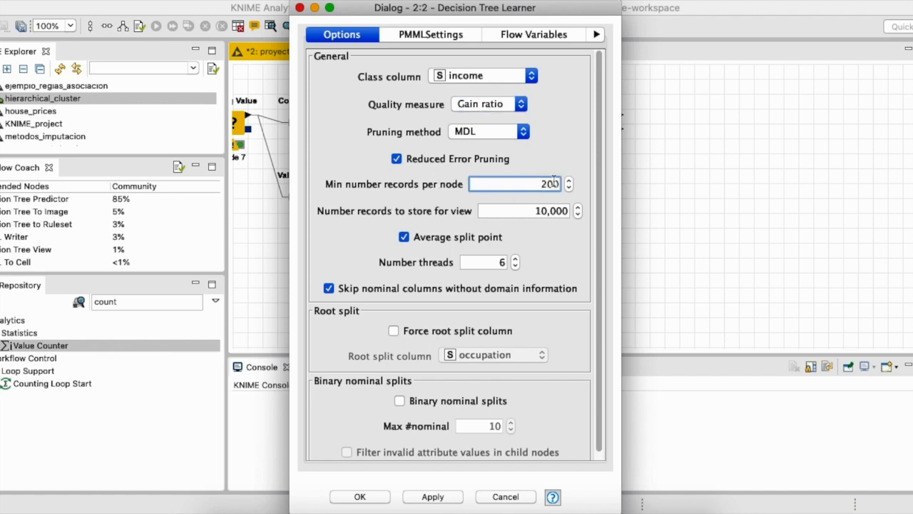
key("Left")
key("Left")
left_click(503, 498)
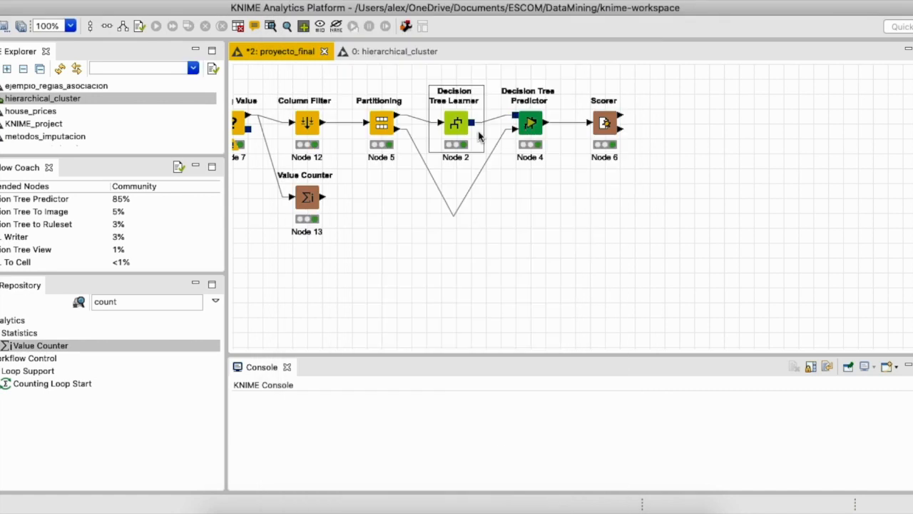
Step: Open the Decision Tree Learner's Decision Tree View and expand the whole branch below the root node
right_click(457, 127)
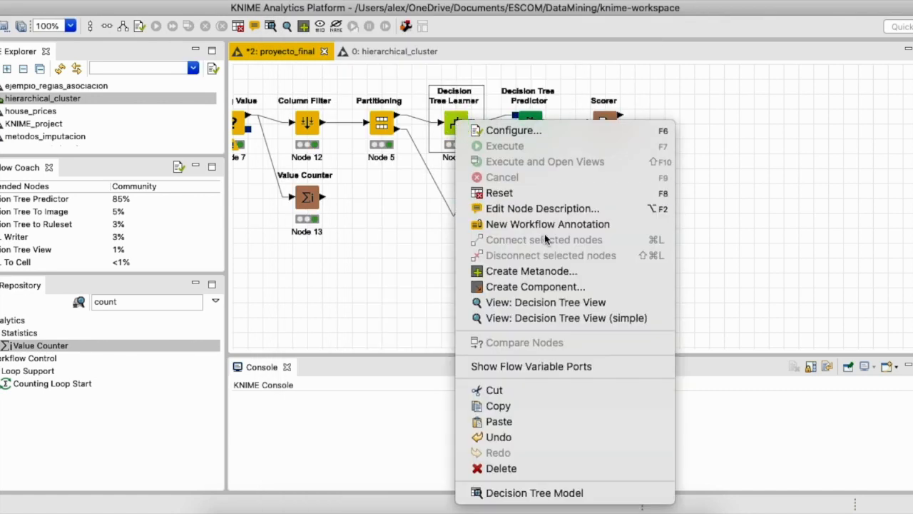
left_click(578, 306)
scroll(442, 163, "left", 3)
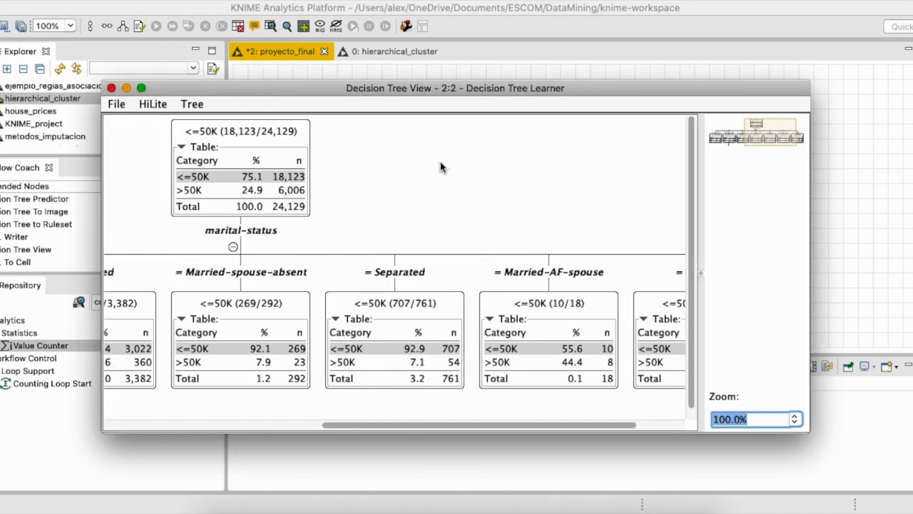
left_click(309, 191)
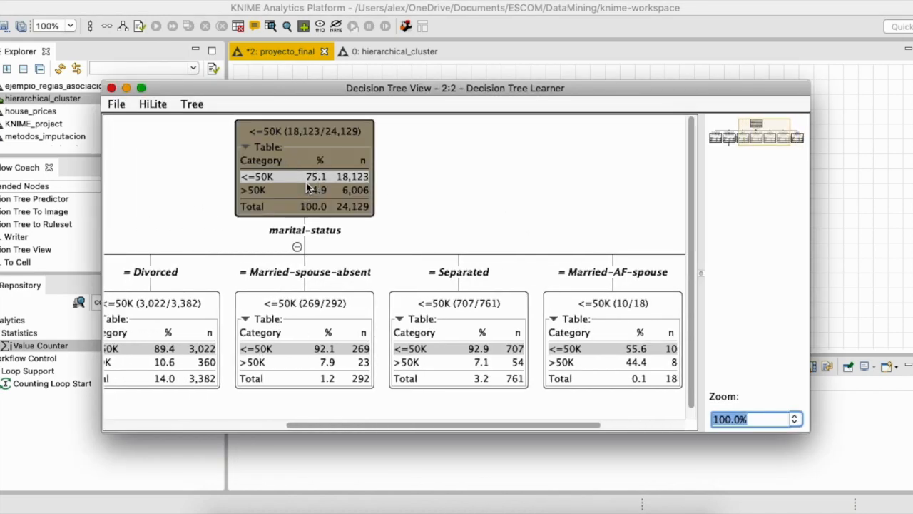
left_click(192, 105)
left_click(238, 122)
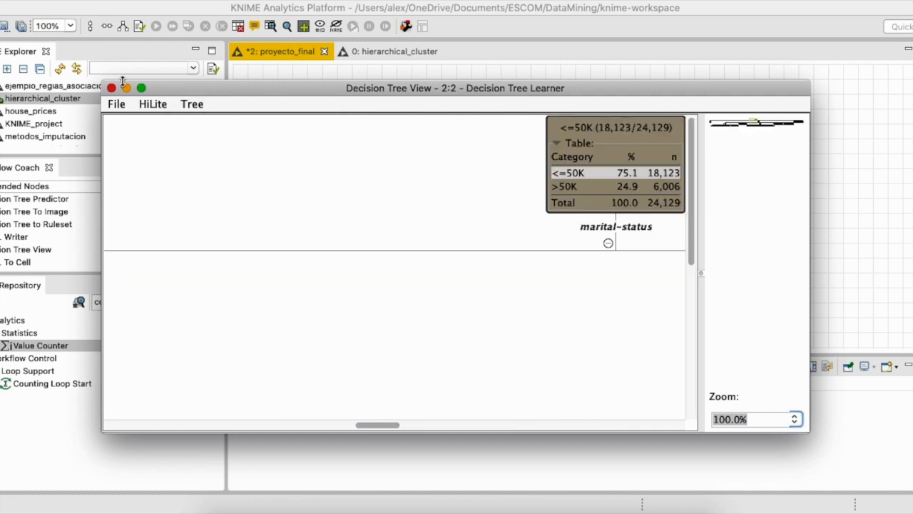
Step: Enlarge the Decision Tree View and examine the root's marital-status split down to the Married-civ-spouse node
left_click_drag(104, 83, 1, 19)
left_click_drag(798, 423, 912, 486)
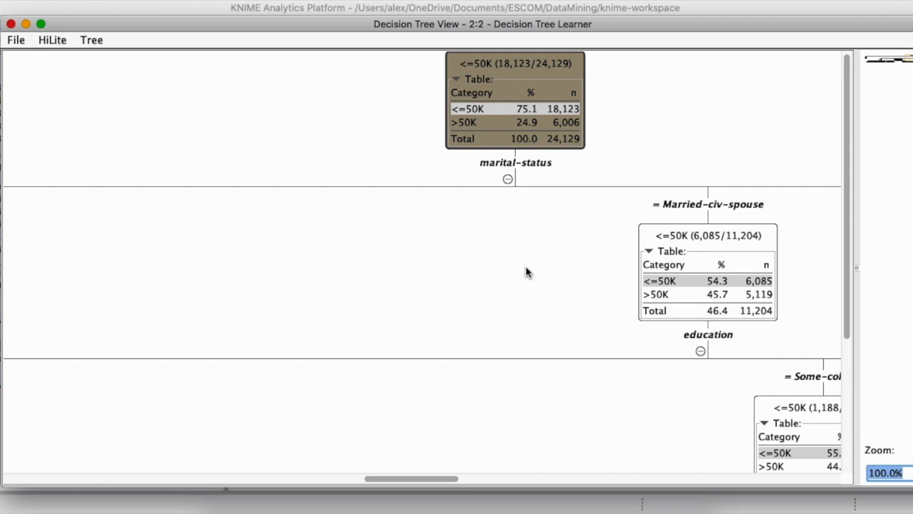
scroll(526, 272, "right", 3)
left_click_drag(414, 481, 425, 481)
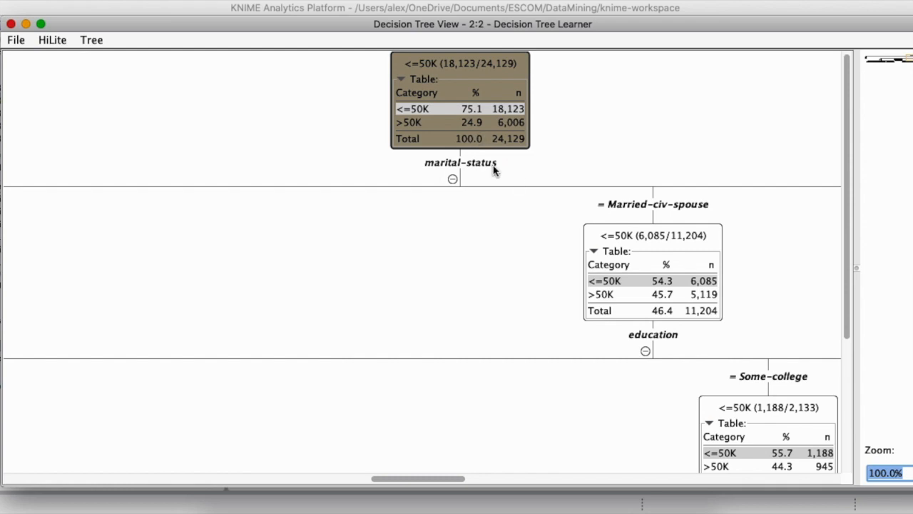
left_click_drag(450, 481, 479, 438)
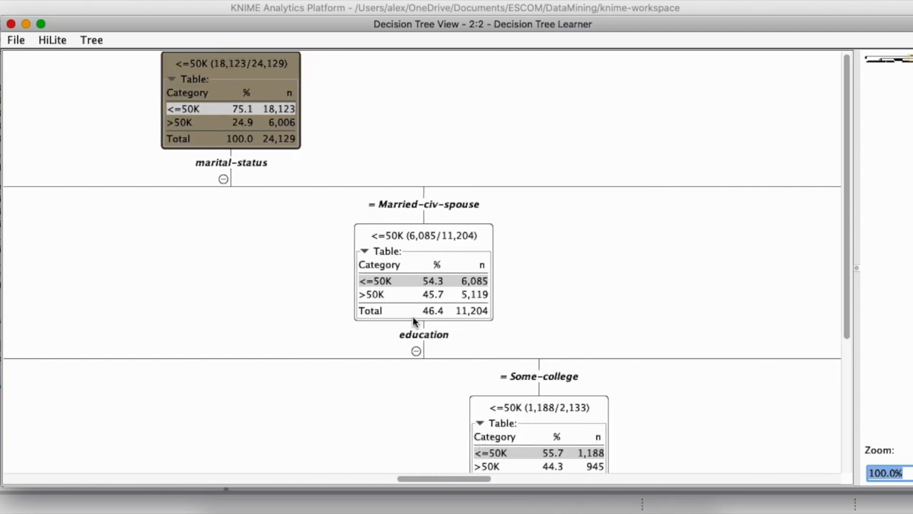
Step: Examine the education split to Some-college and its occupation leaves such as Sales and Tech-support, and close the tree view
scroll(497, 311, "down", 3)
scroll(496, 311, "down", 4)
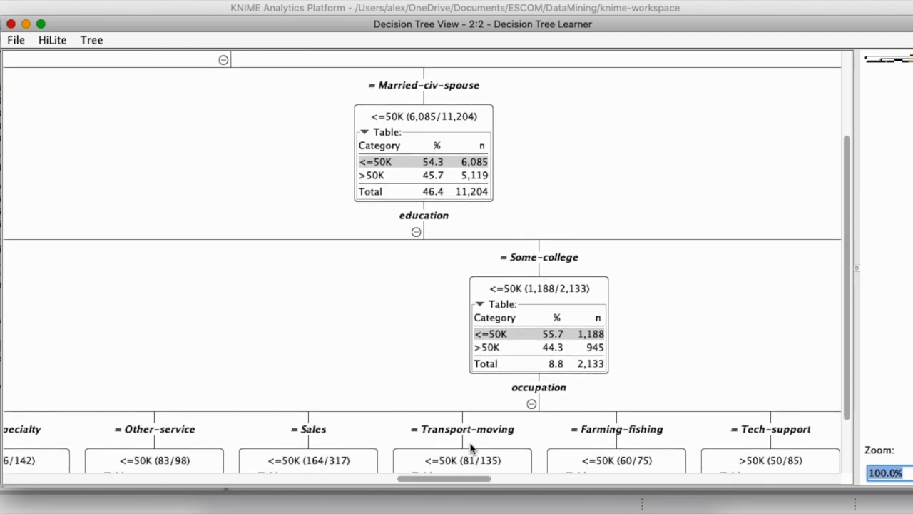
left_click_drag(462, 479, 451, 460)
scroll(471, 326, "down", 5)
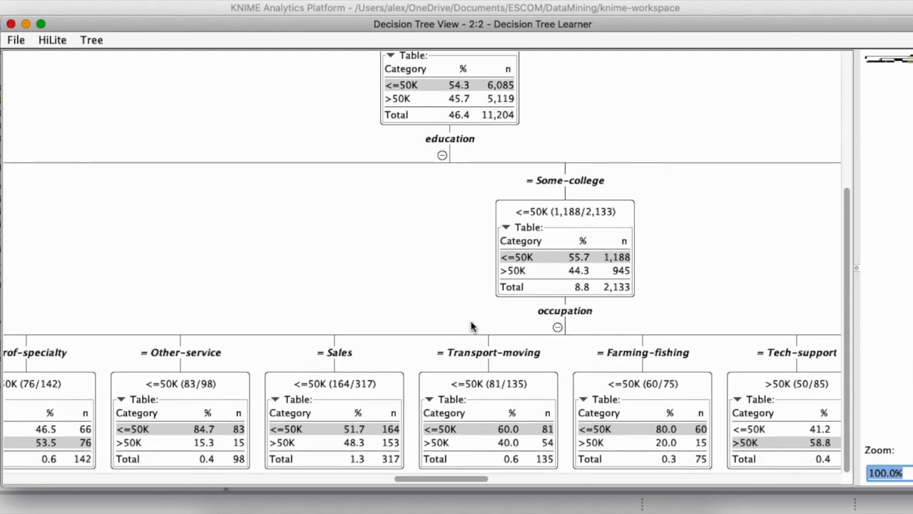
left_click(587, 318)
mouse_move(480, 484)
left_mouse_down()
mouse_move(379, 475)
mouse_move(589, 479)
mouse_move(483, 474)
left_mouse_up()
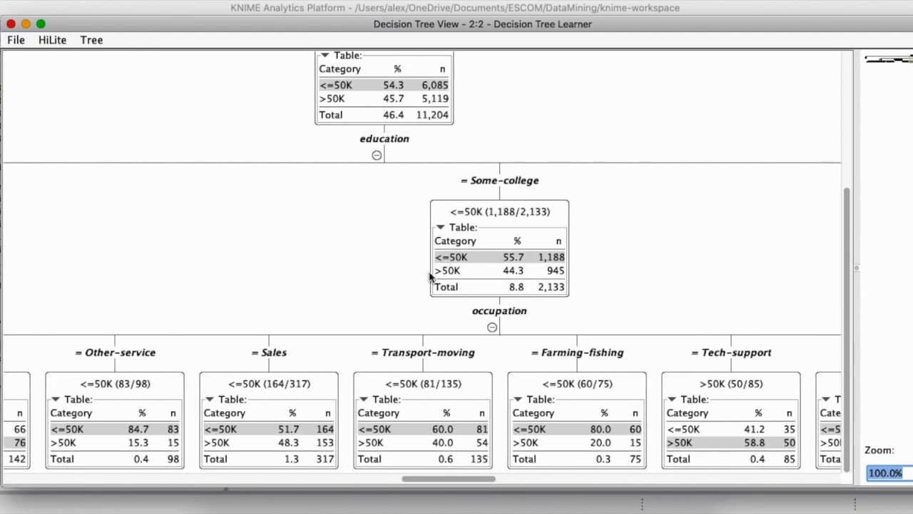
scroll(363, 211, "up", 2)
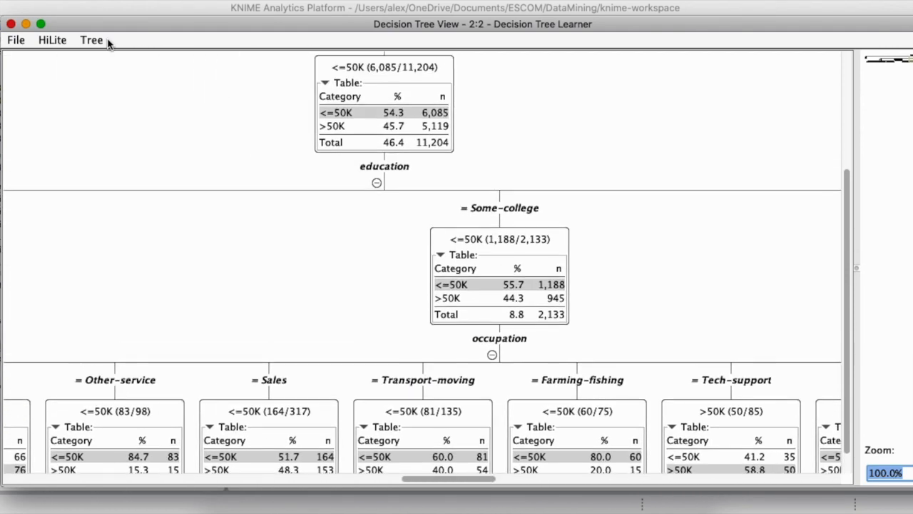
left_click(10, 24)
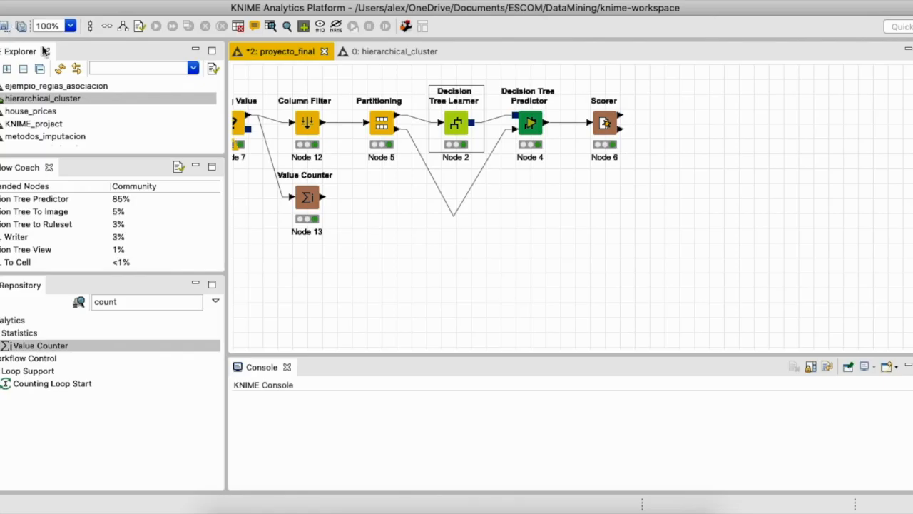
Step: Inspect the Decision Tree Predictor node in the workflow and trace its data input back to the Partitioning node
left_click(511, 206)
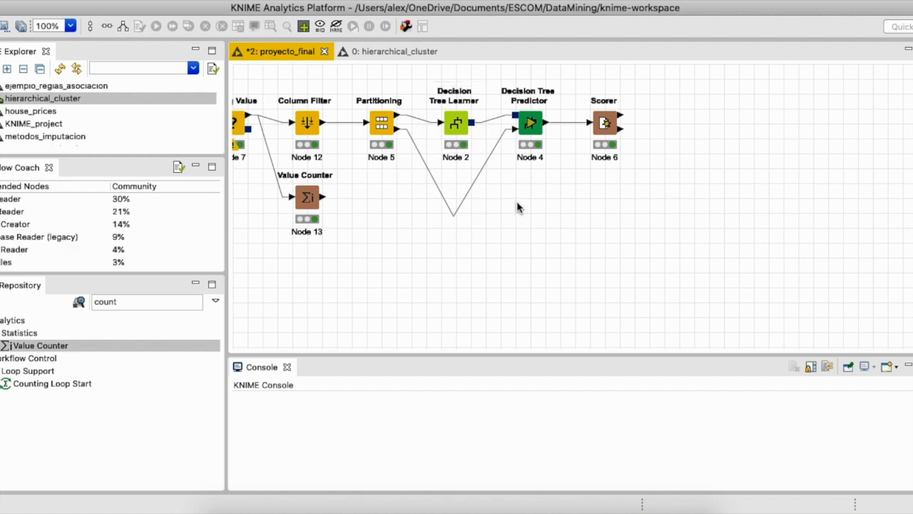
left_click(534, 127)
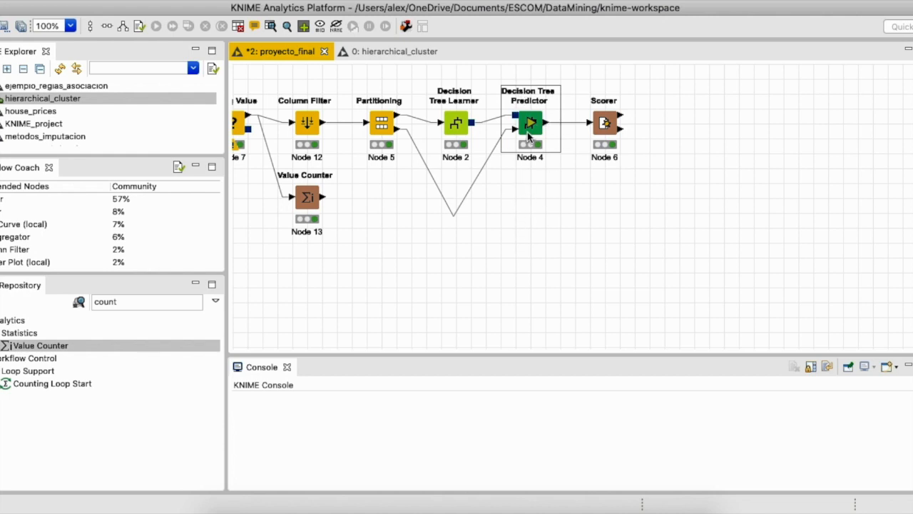
left_click(380, 129)
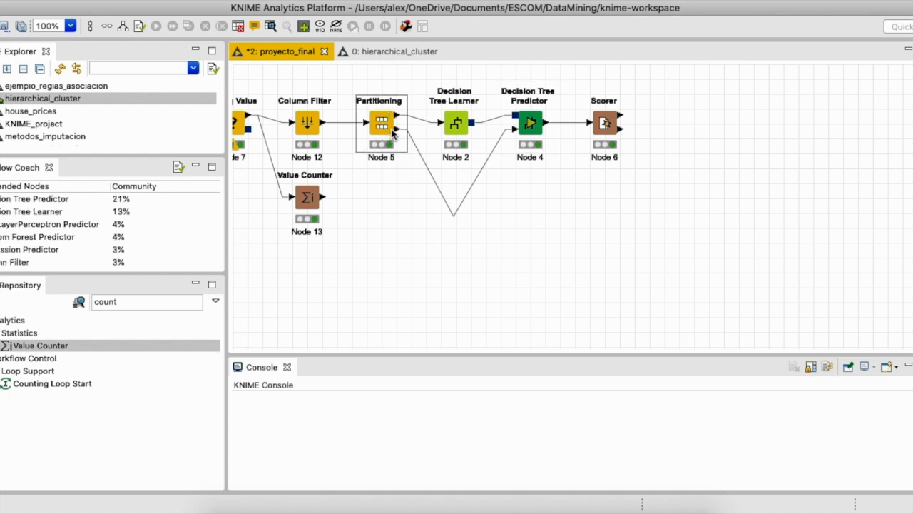
Step: Open the Decision Tree Predictor's Classified Data table and select the prediction cell of the first row, Row16
left_click(529, 127)
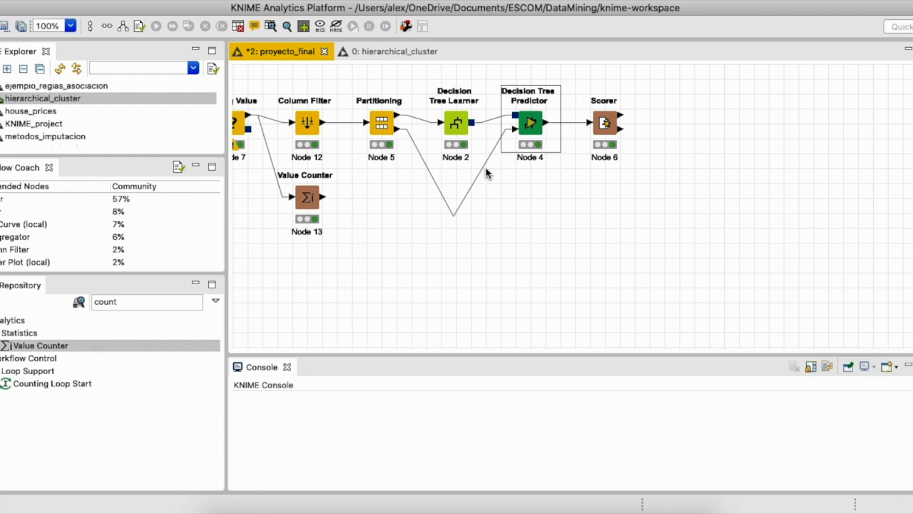
right_click(540, 128)
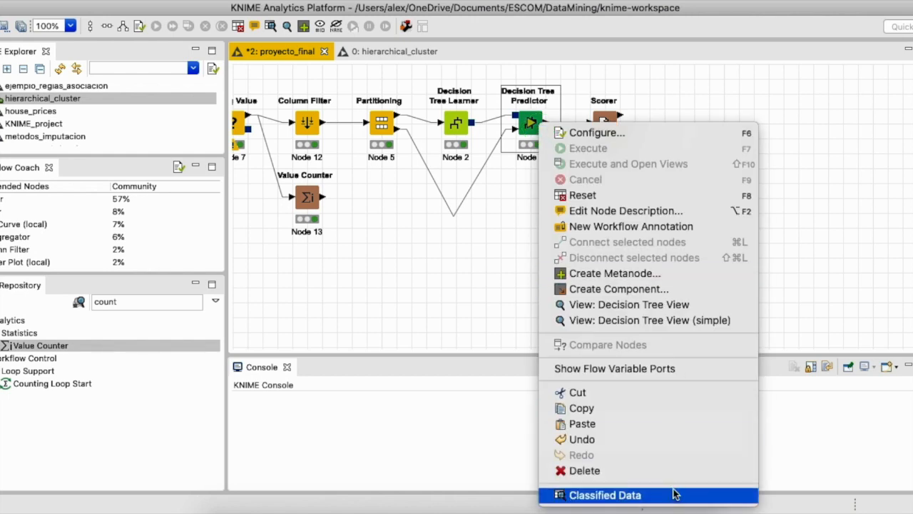
left_click(642, 494)
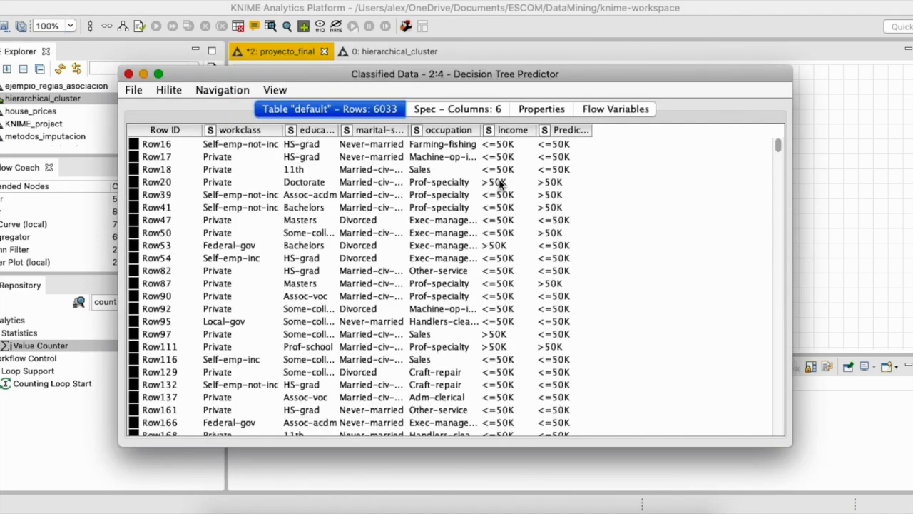
left_click(589, 132)
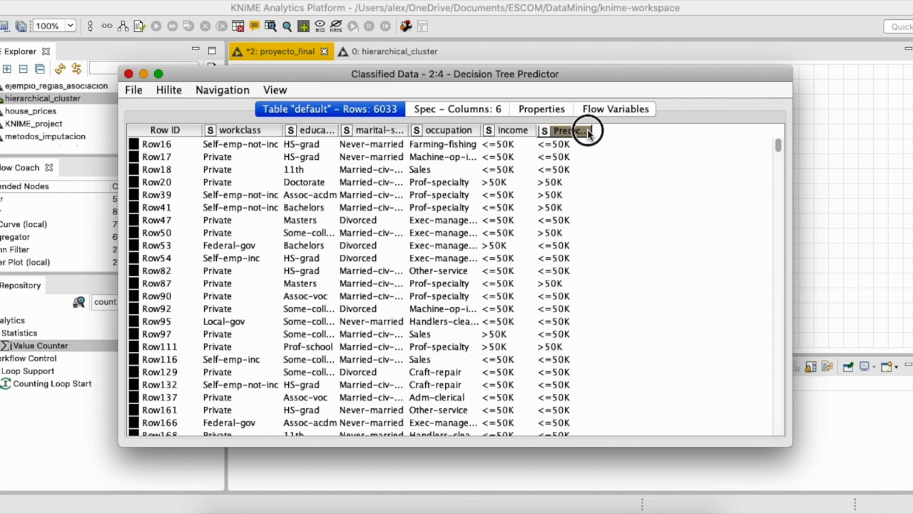
left_click(562, 147)
left_click(575, 155)
left_click(575, 145)
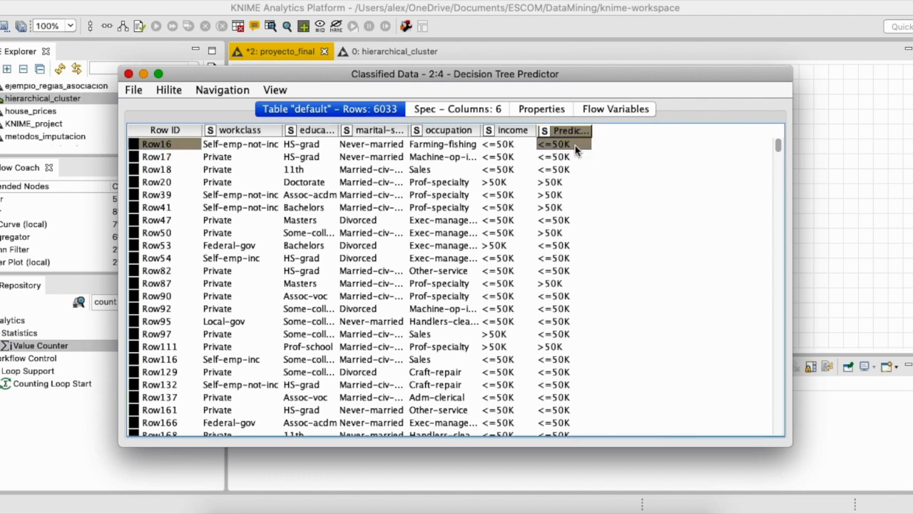
Step: Compare the predicted class with the actual income across the first rows of the classified data, and close the table
key("Left")
key("Left")
key("Left")
key("Right")
key("Right")
key("Right")
key("Down")
key("Down")
key("Down")
key("Down")
key("Down")
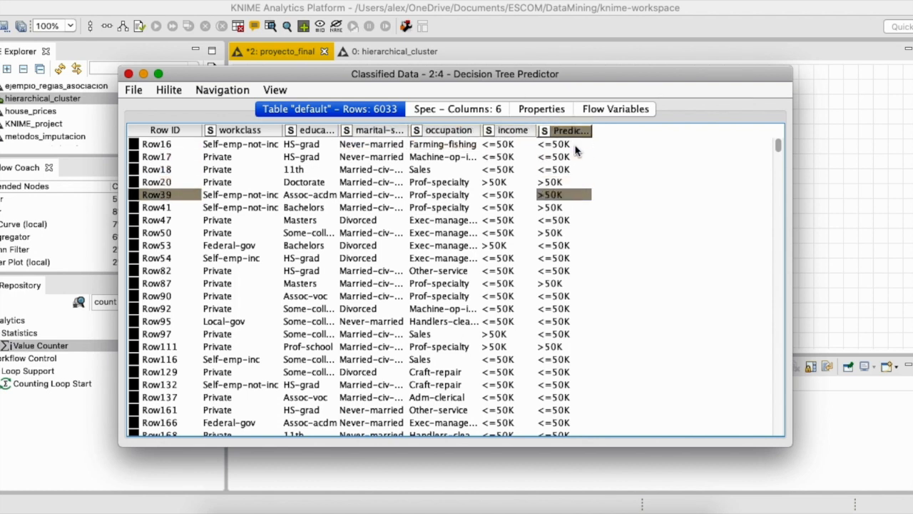
key("Down")
key("Down")
key("Down")
key("Up")
key("Up")
key("Up")
key("Up")
key("Up")
key("Up")
key("Up")
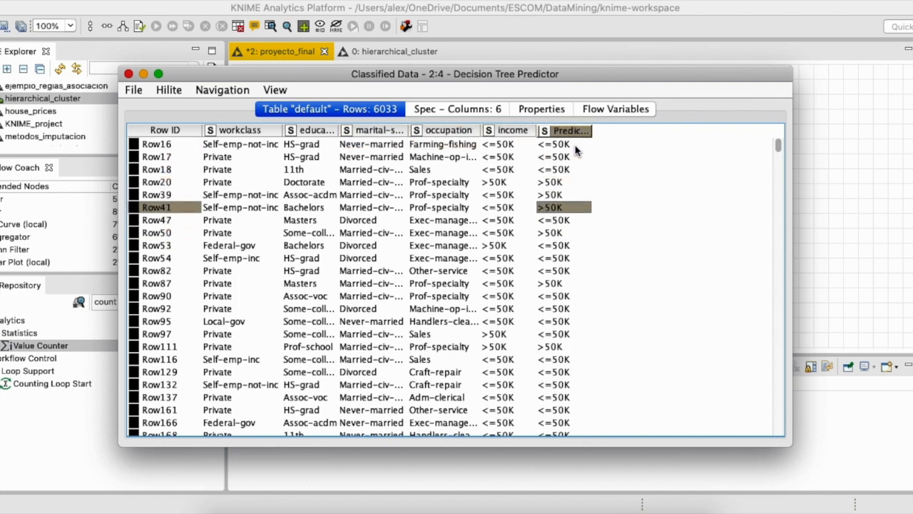
key("Up")
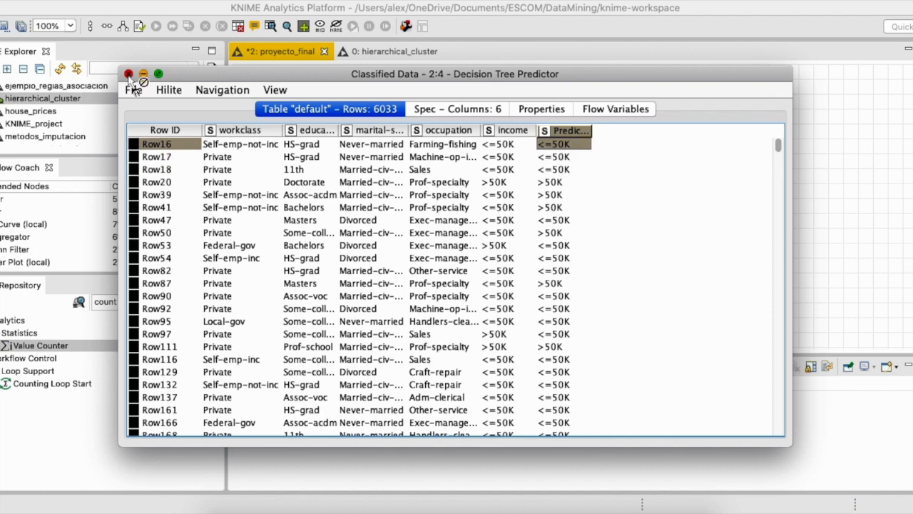
left_click(128, 74)
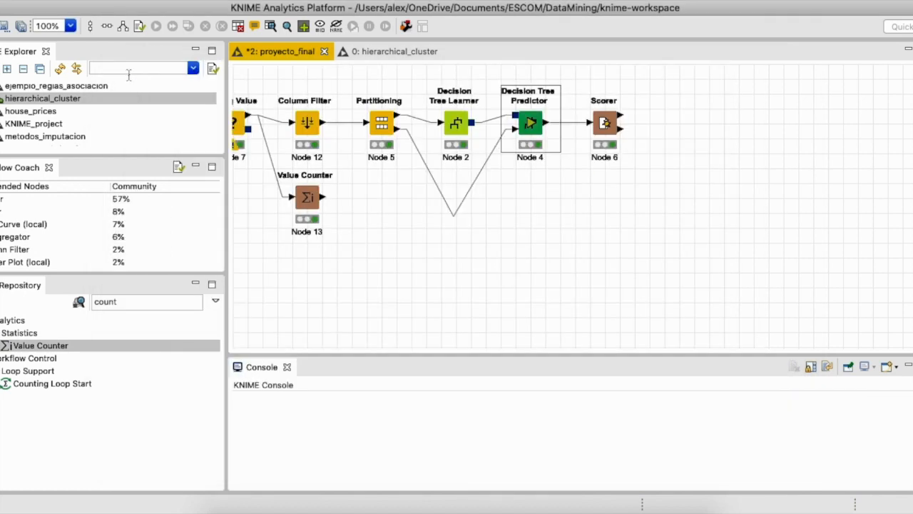
Step: Open the Scorer's confusion matrix and examine the correct and incorrect predictions in the <=50K row
left_click(609, 123)
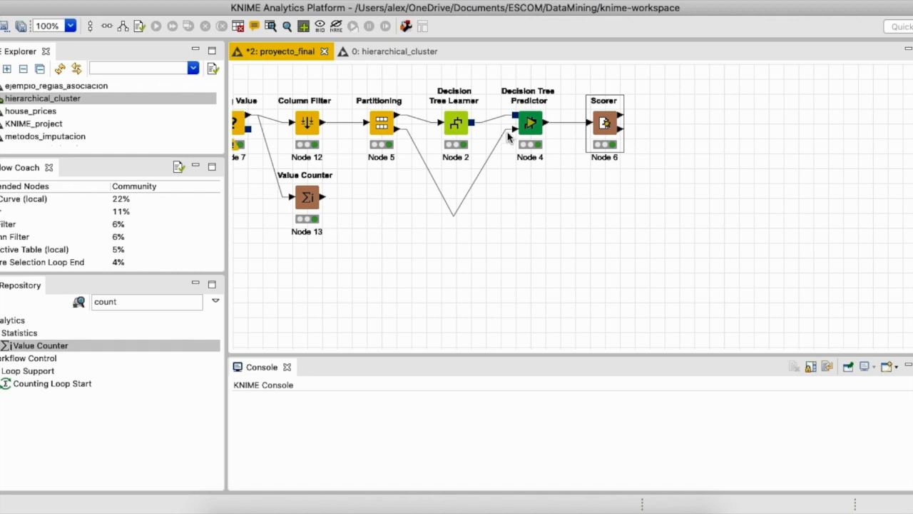
right_click(609, 117)
left_click(731, 471)
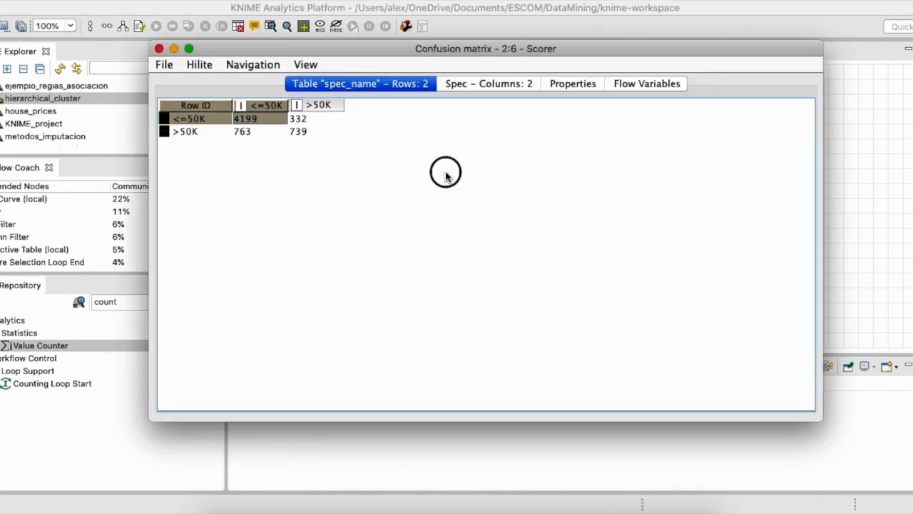
left_click(294, 118)
left_click(276, 119)
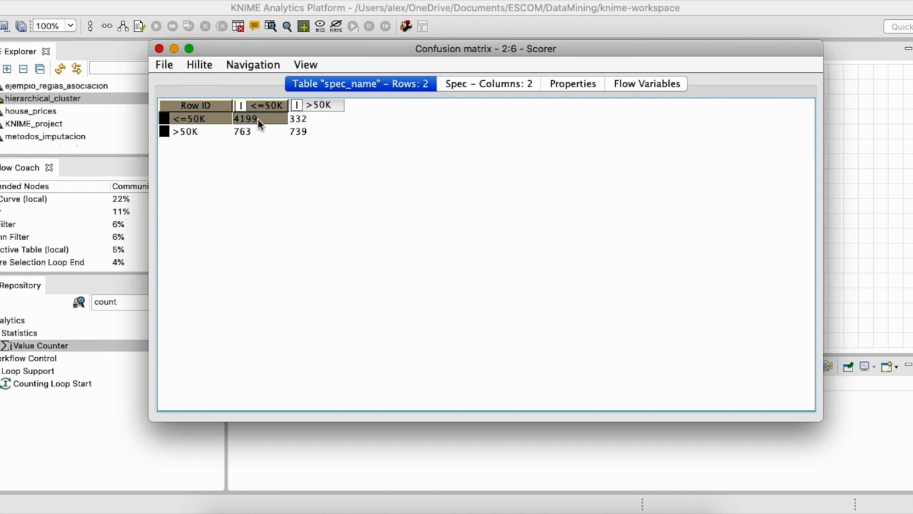
left_click(307, 121)
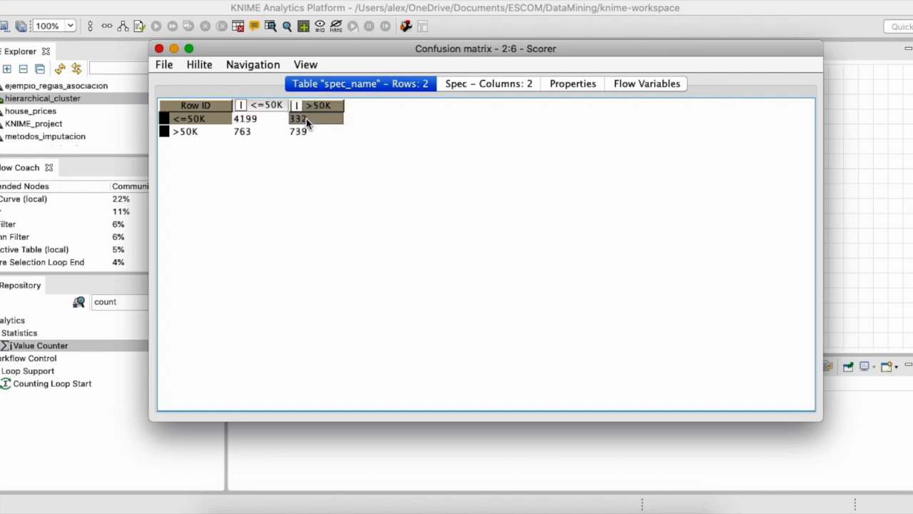
left_click(266, 125)
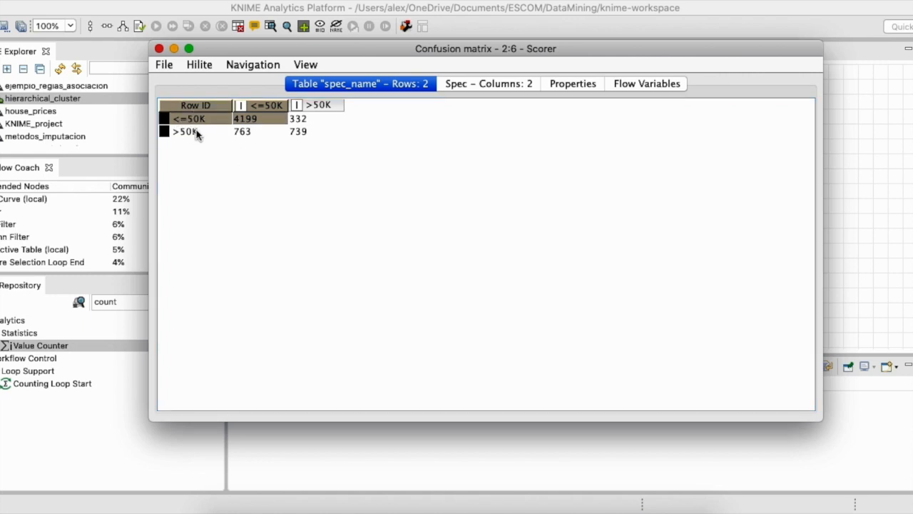
Step: Examine the correct and incorrect predictions in the >50K row of the confusion matrix, and close it
left_click(202, 136)
left_click(300, 135)
left_click(261, 136)
left_click(293, 137)
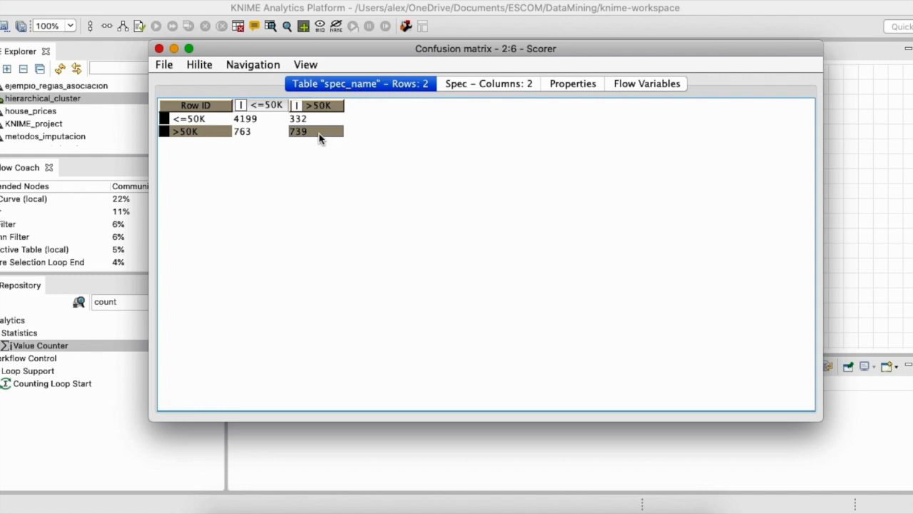
left_click(265, 135)
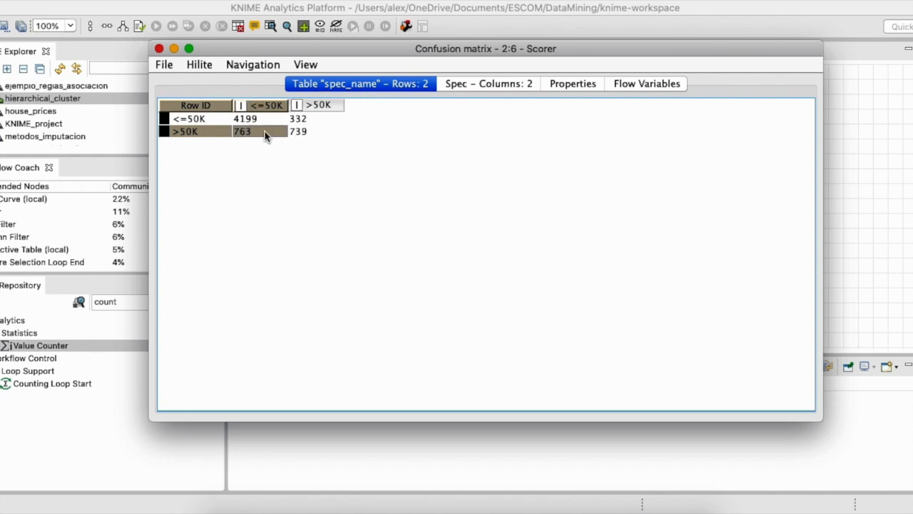
key("Right")
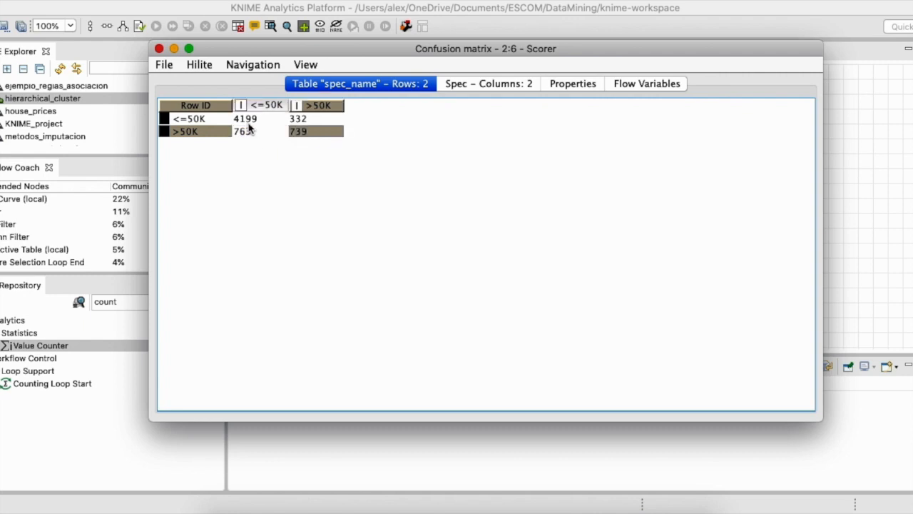
left_click(199, 137)
left_click(235, 132)
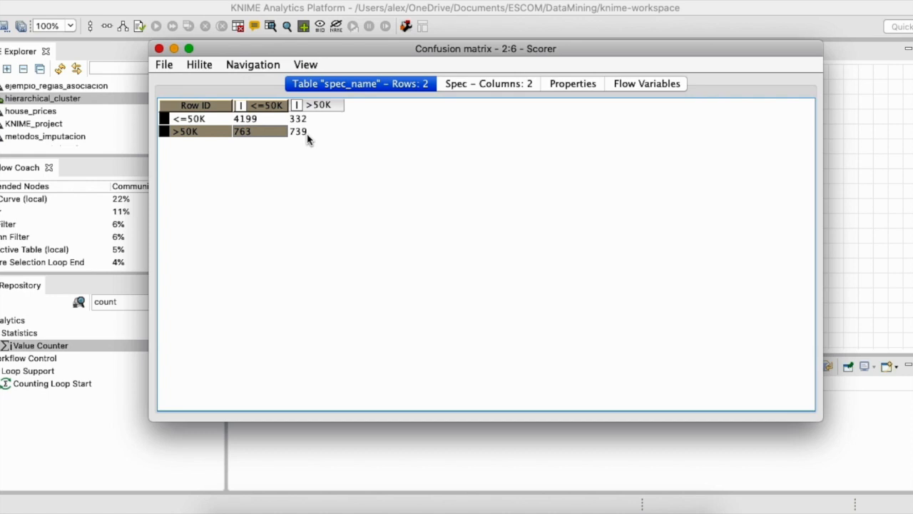
key("Right")
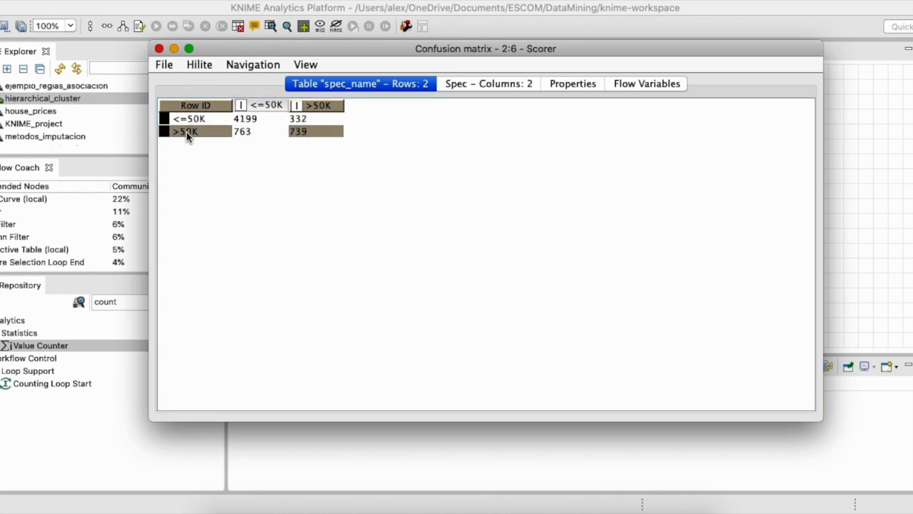
left_click(159, 48)
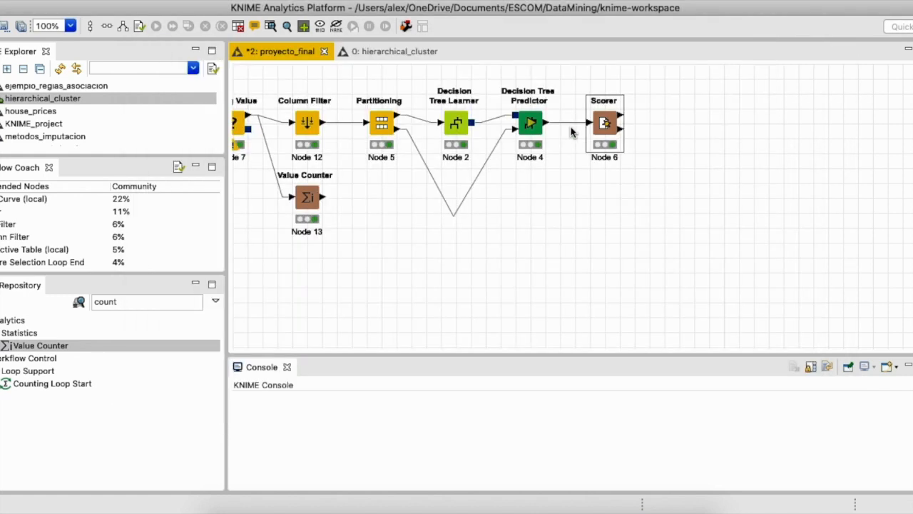
Step: Open the Scorer's accuracy statistics and compare precision and sensitivity for the <=50K and >50K classes
right_click(598, 121)
left_click(699, 490)
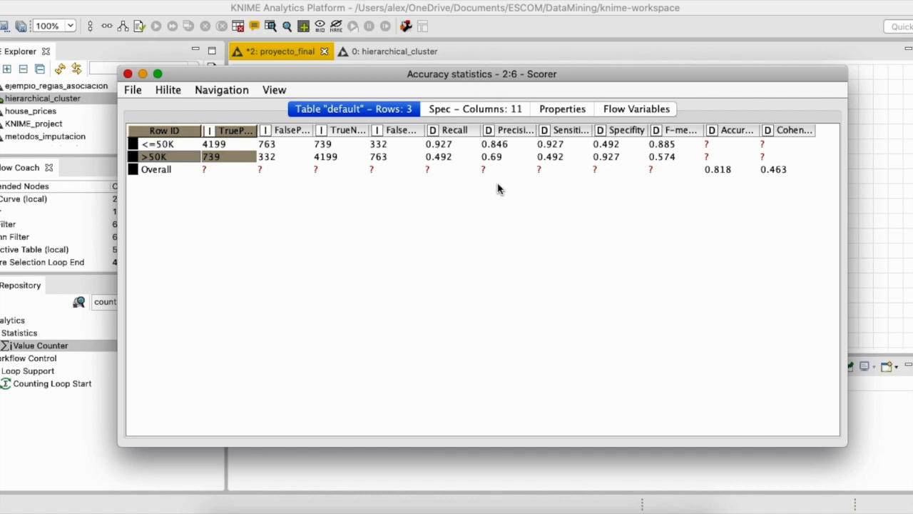
left_click(503, 144)
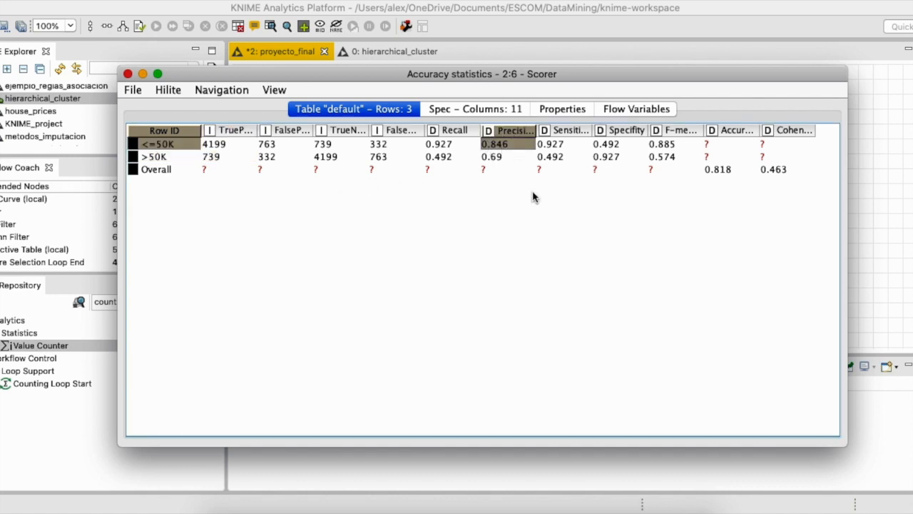
key("Right")
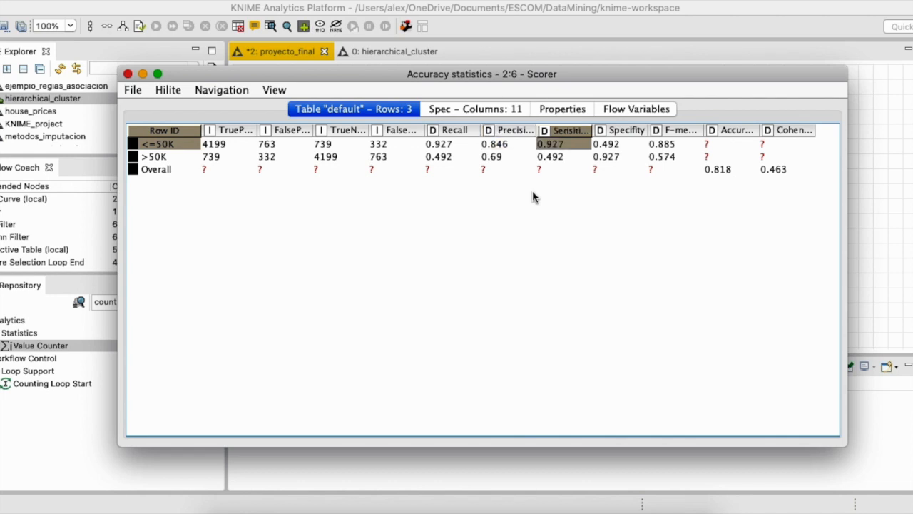
key("Down")
key("Up")
key("Down")
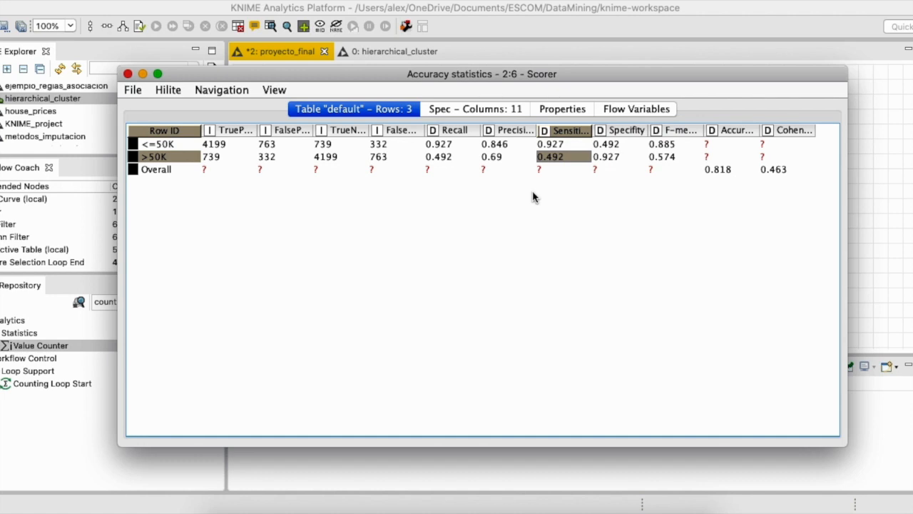
key("Left")
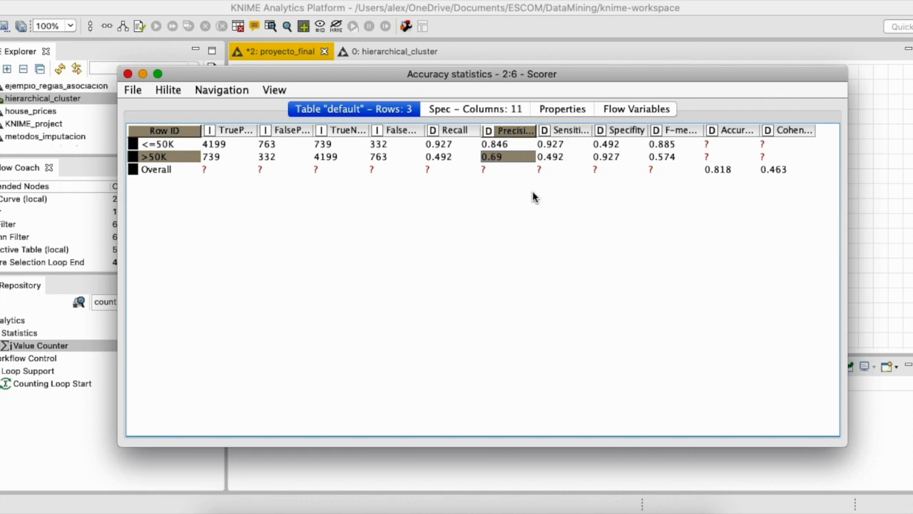
key("Up")
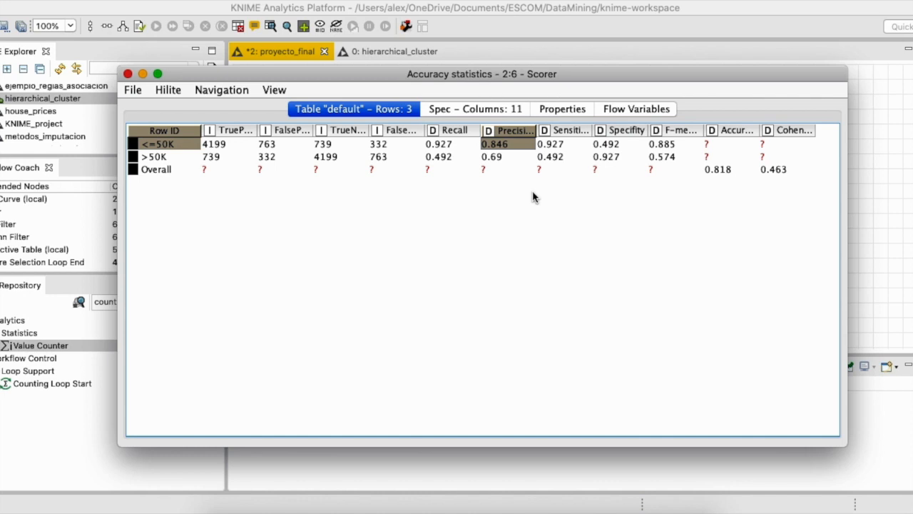
key("Down")
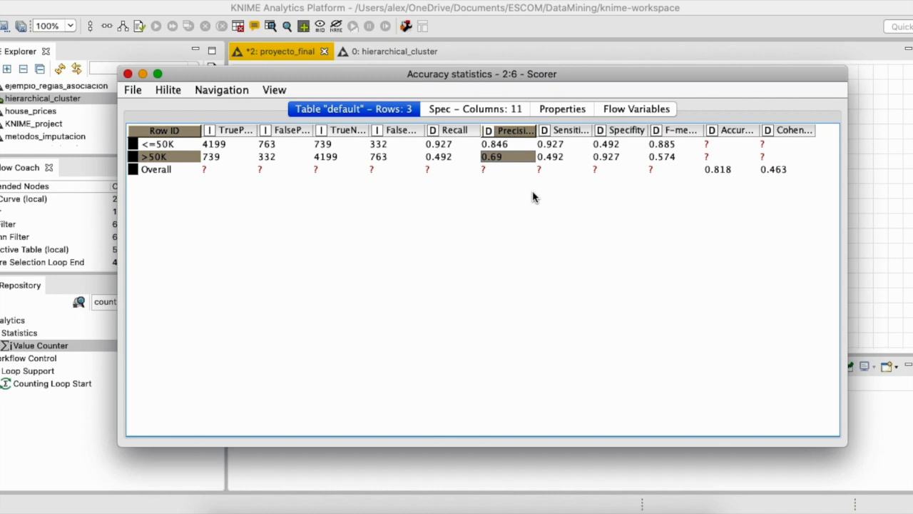
Step: Inspect the model's accuracy value in the Overall row of the accuracy statistics
key("Right")
key("Right")
key("Right")
key("Right")
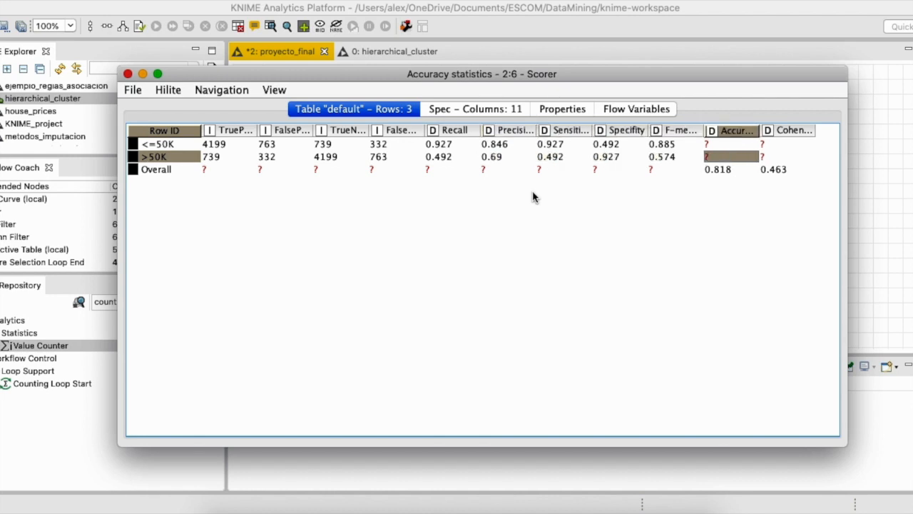
key("Down")
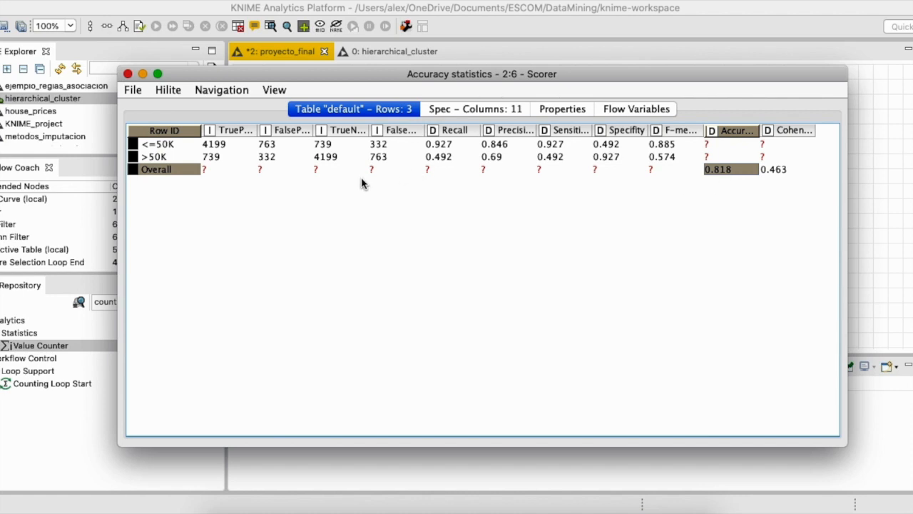
Step: Review the >50K class's true positives, false positives and true negatives, and close the accuracy statistics
left_click(227, 159)
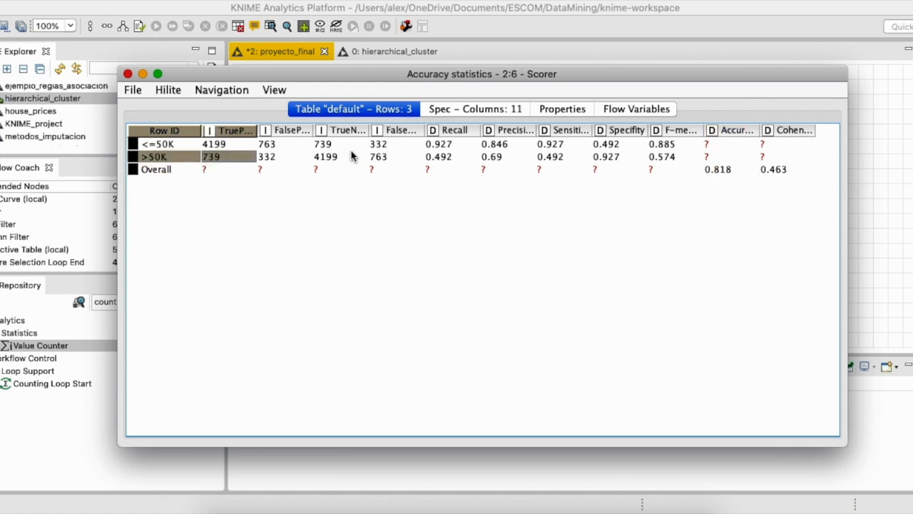
left_click(283, 159)
left_click(325, 157)
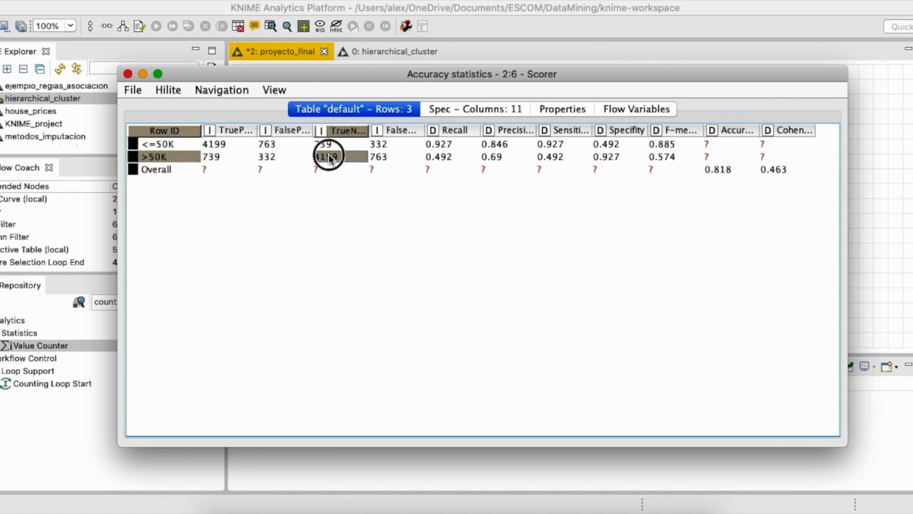
left_click(229, 158)
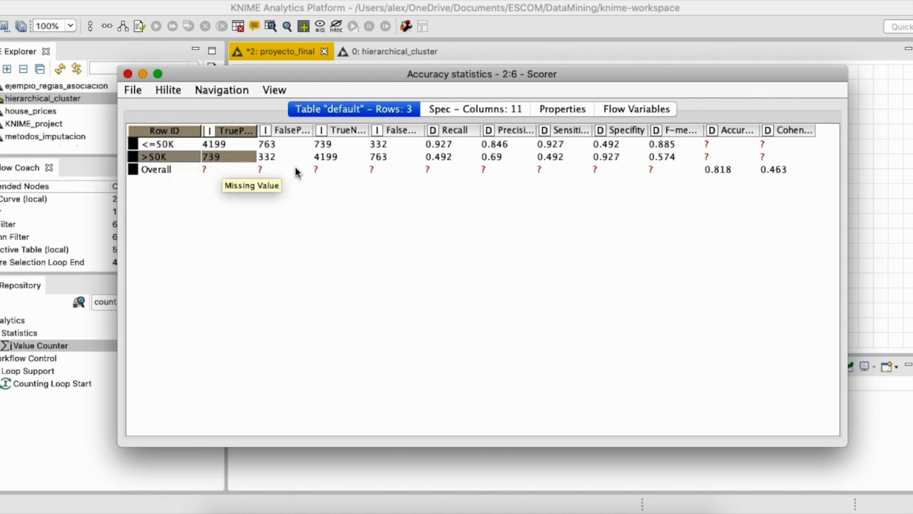
left_click(127, 74)
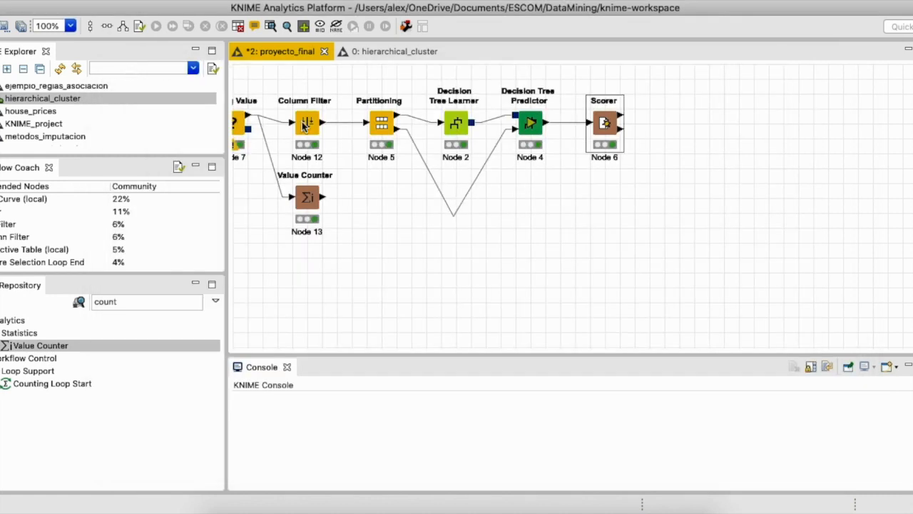
Step: Check which column the Value Counter node is configured to count, and close its configuration
scroll(378, 206, "left", 3)
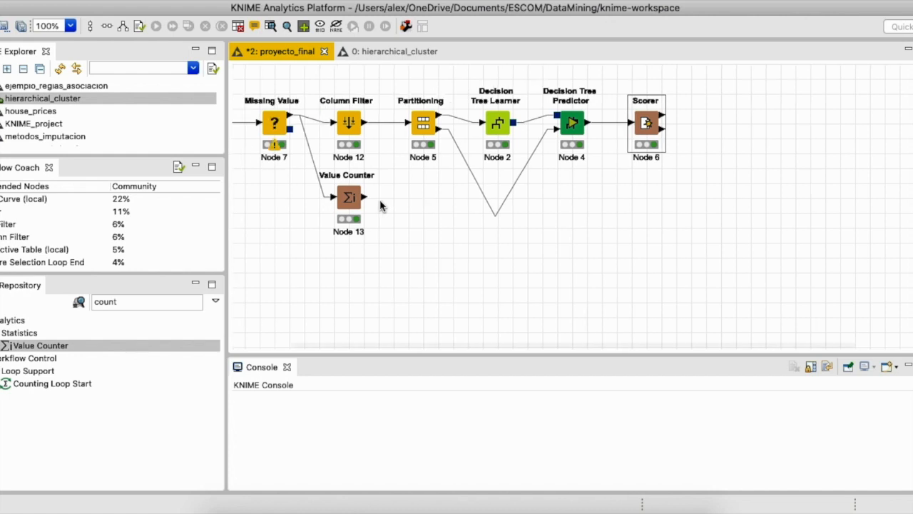
left_click(341, 193)
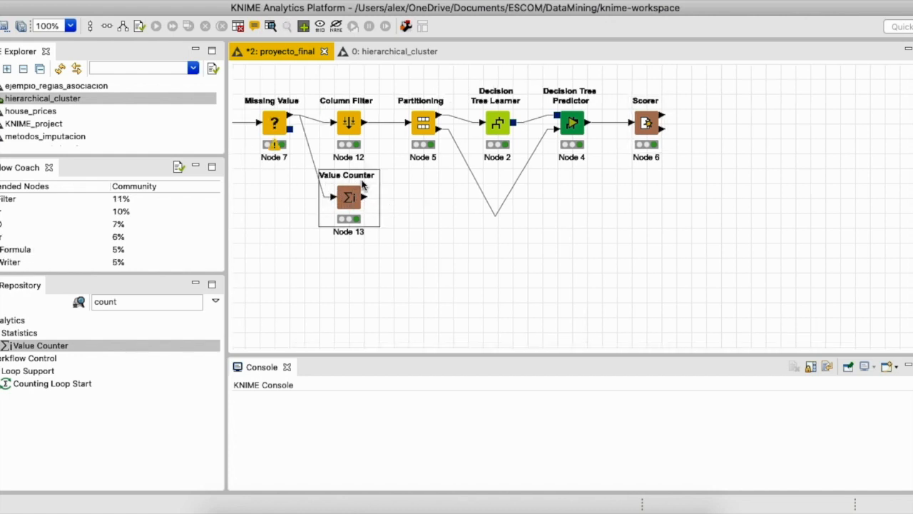
double_click(350, 197)
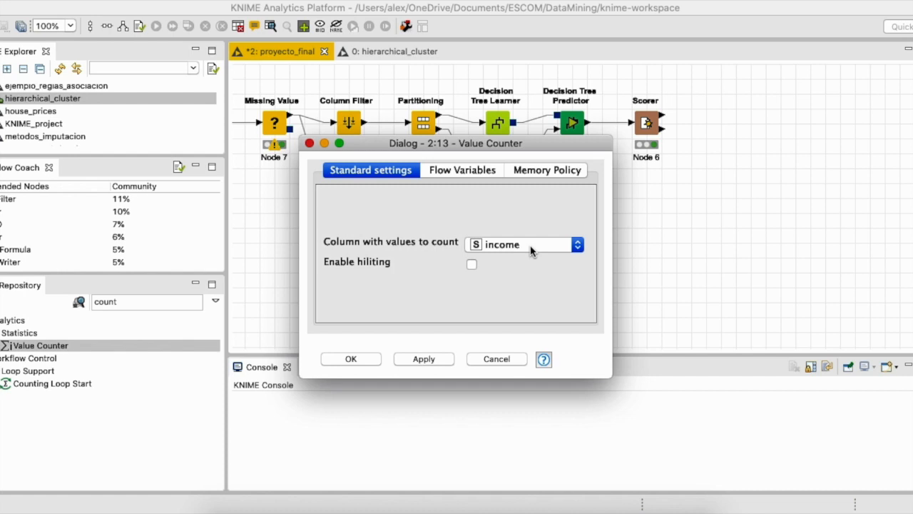
left_click(355, 359)
left_click(574, 190)
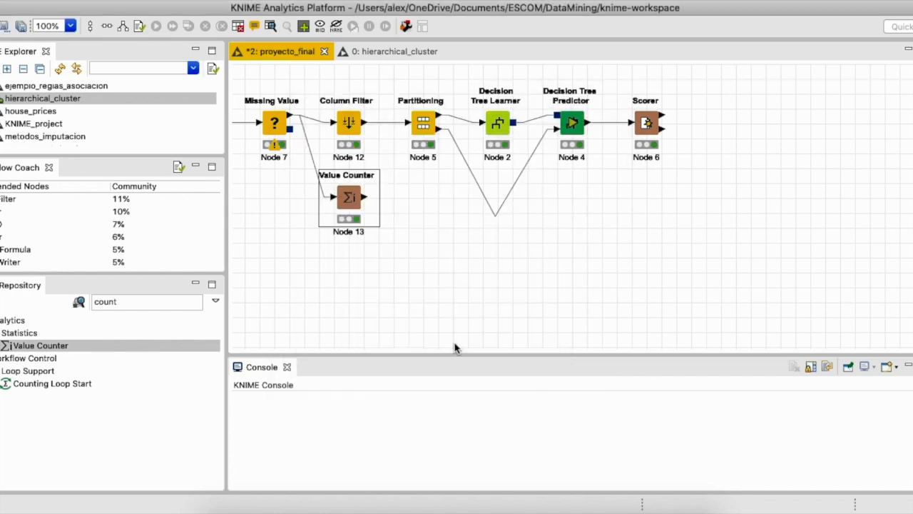
Step: Open the Value Counter's occurrences table, compare the record counts of the <=50K and >50K income classes, and close it
right_click(351, 211)
left_click(471, 499)
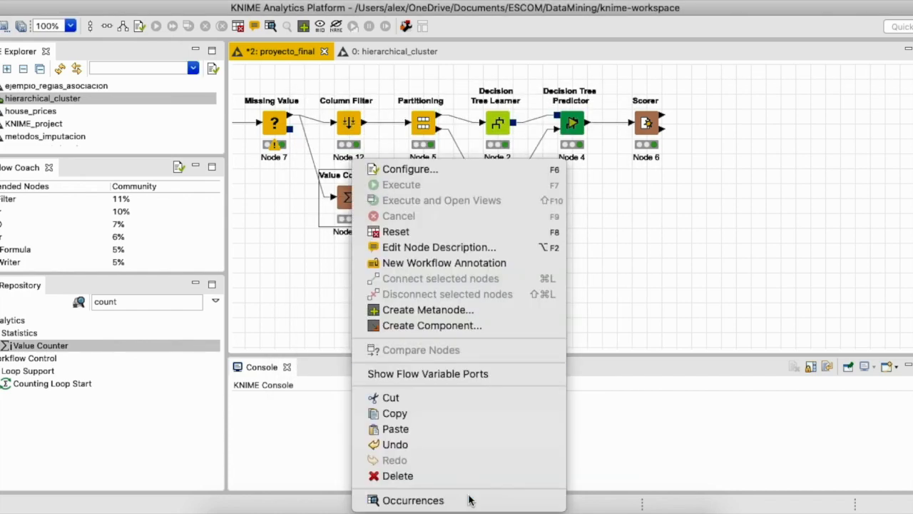
left_click(256, 146)
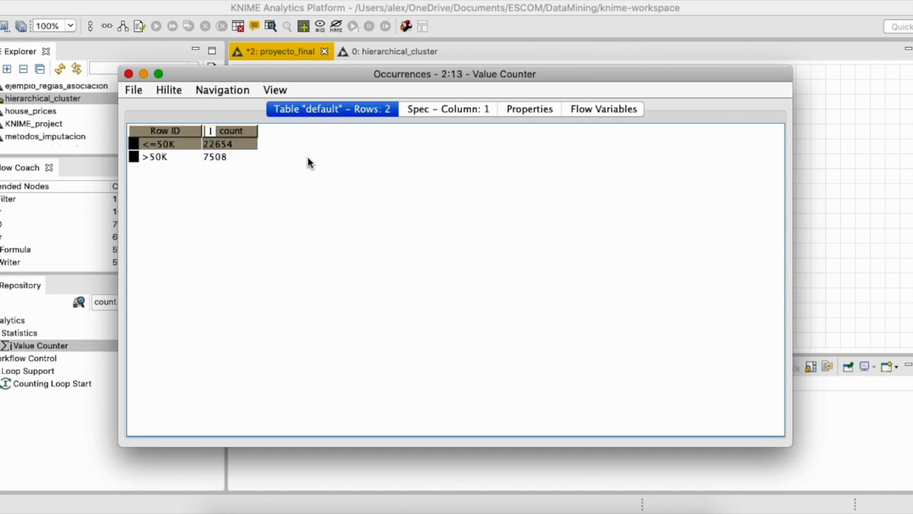
key("Down")
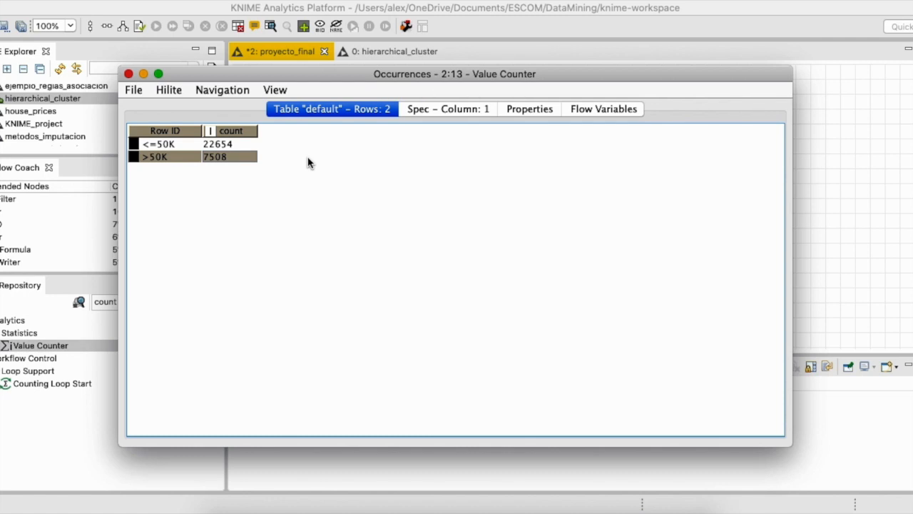
key("Up")
key("Down")
key("Up")
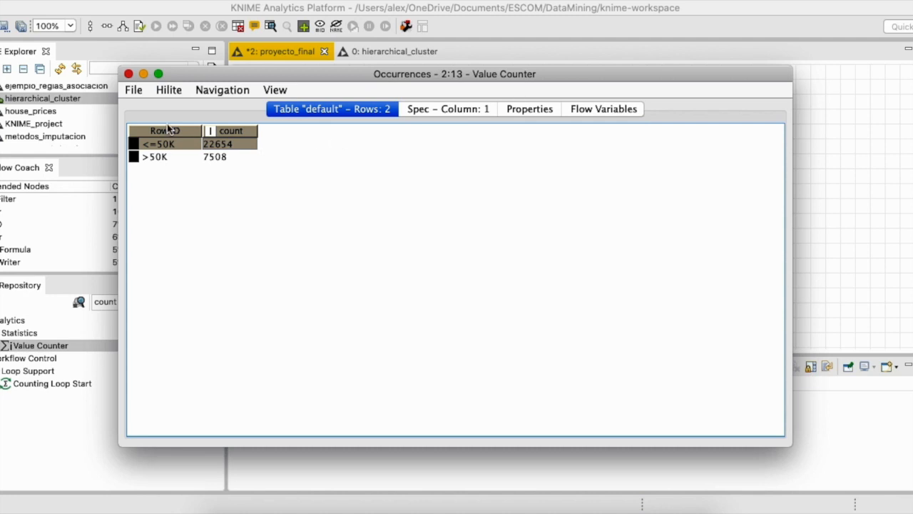
left_click(128, 74)
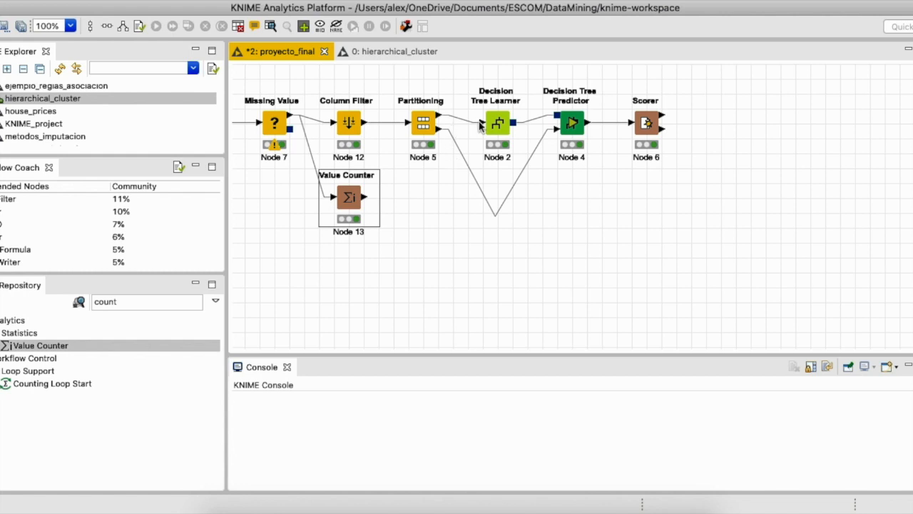